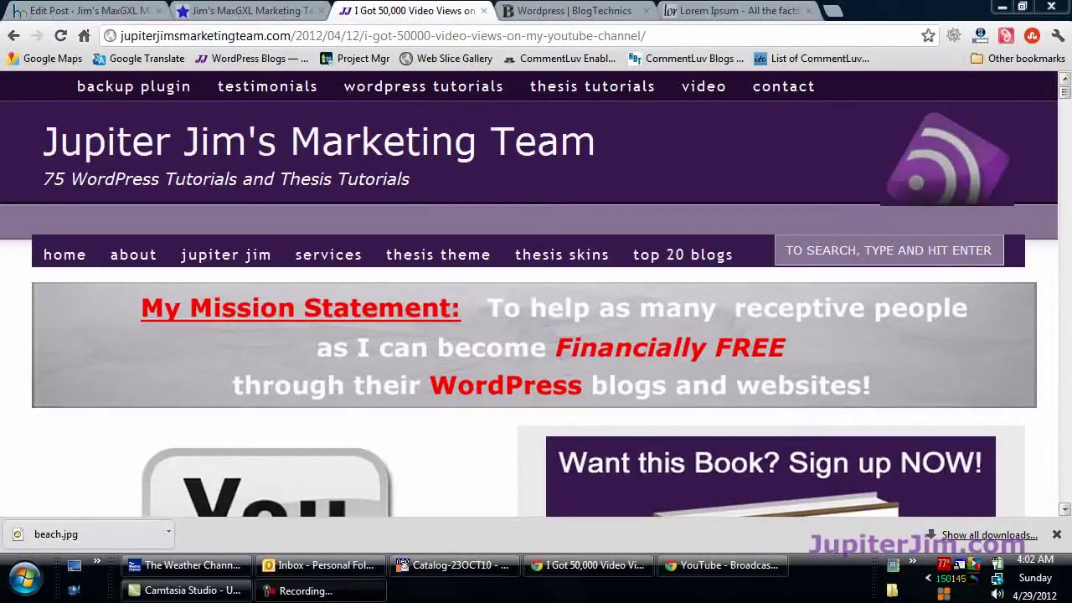
- Scroll the current post and click into the sign-up form's name and email boxes
{"action": "scroll", "coordinate": [1052, 455], "scroll_direction": "down", "scroll_amount": 3}
{"action": "scroll", "coordinate": [1052, 454], "scroll_direction": "down", "scroll_amount": 2}
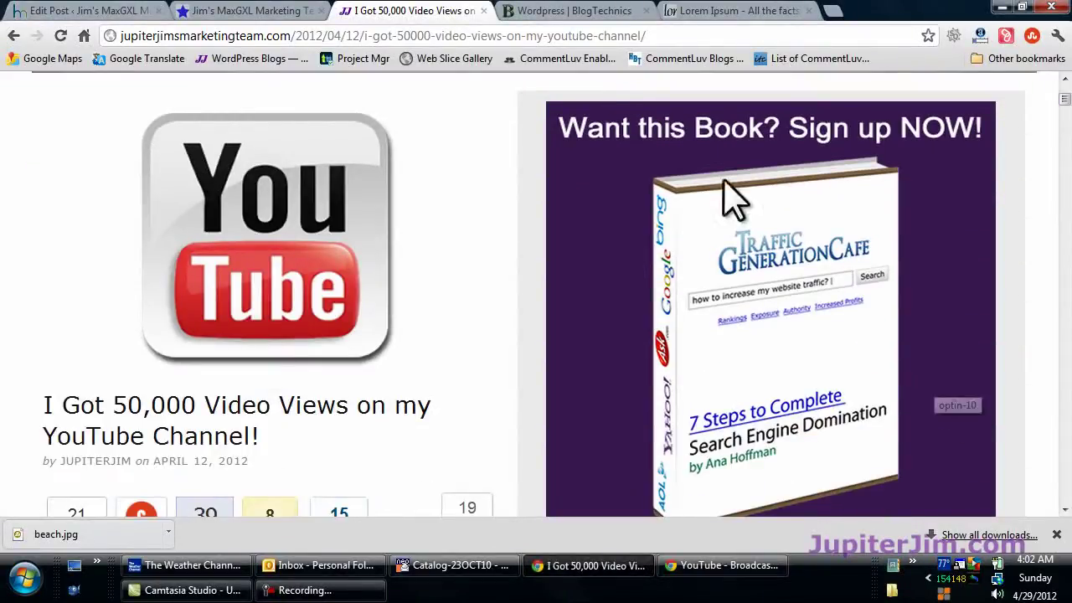
{"action": "scroll", "coordinate": [1055, 358], "scroll_direction": "down", "scroll_amount": 2}
{"action": "scroll", "coordinate": [1055, 359], "scroll_direction": "down", "scroll_amount": 2}
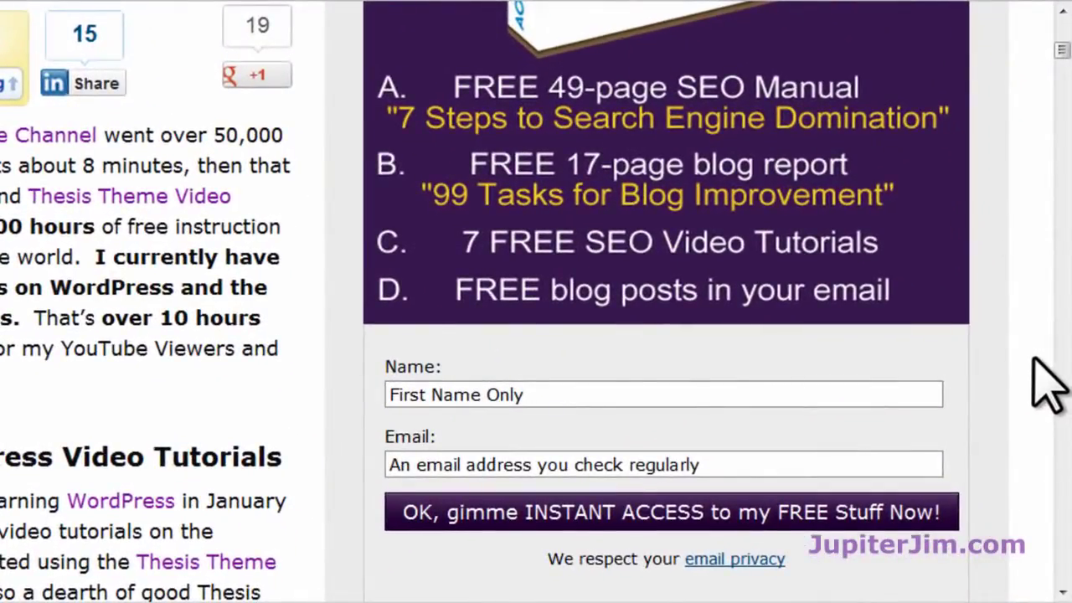
{"action": "scroll", "coordinate": [1034, 362], "scroll_direction": "up", "scroll_amount": 1}
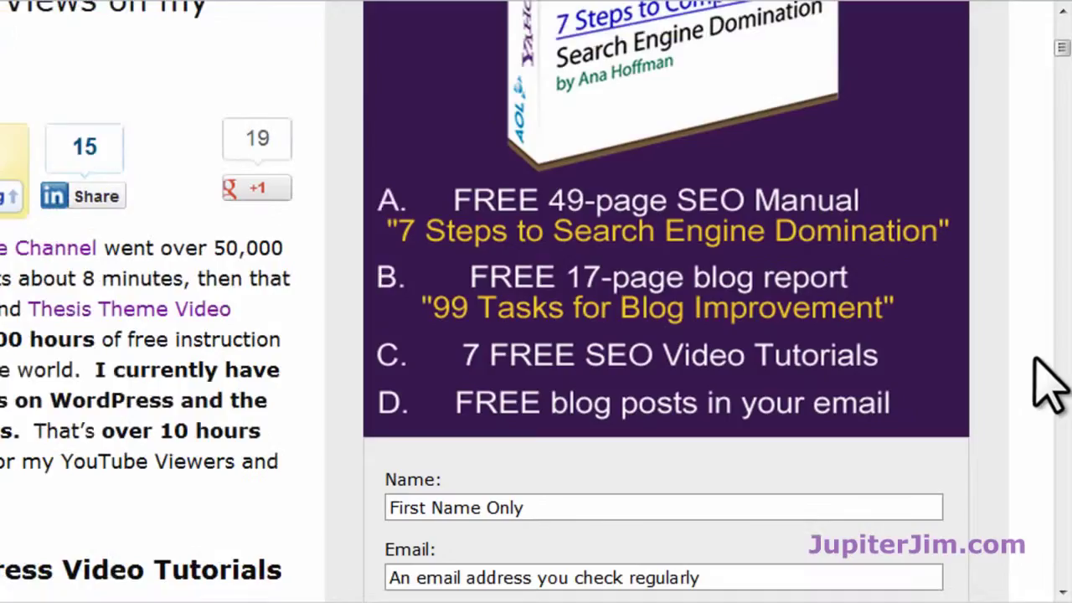
{"action": "left_click", "coordinate": [521, 507]}
{"action": "left_click", "coordinate": [504, 569]}
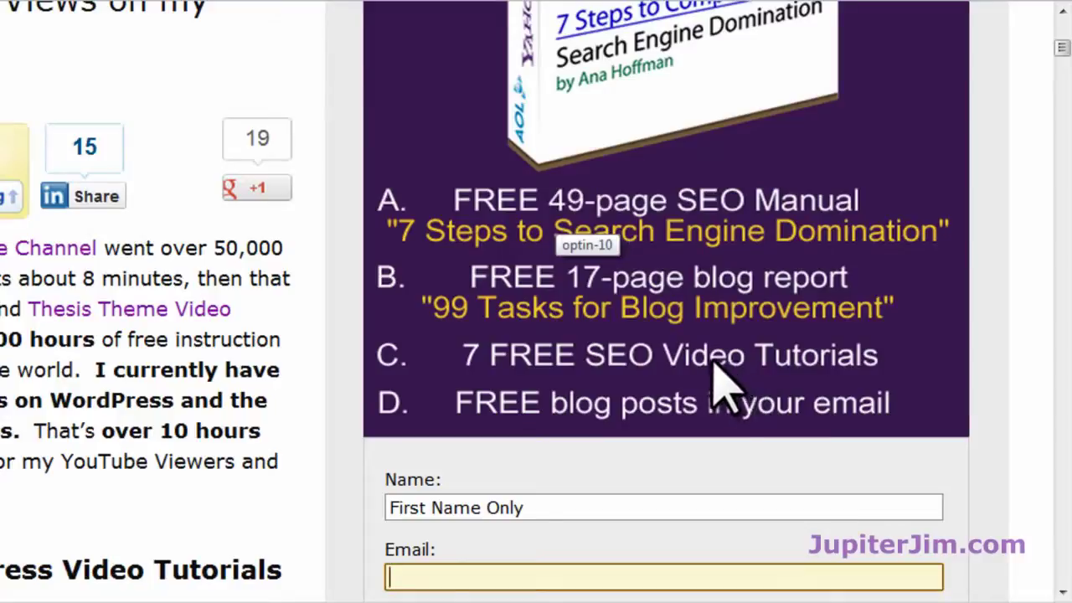
- Select the post title to check its heading style, then deselect it
{"action": "scroll", "coordinate": [297, 339], "scroll_direction": "up", "scroll_amount": 5}
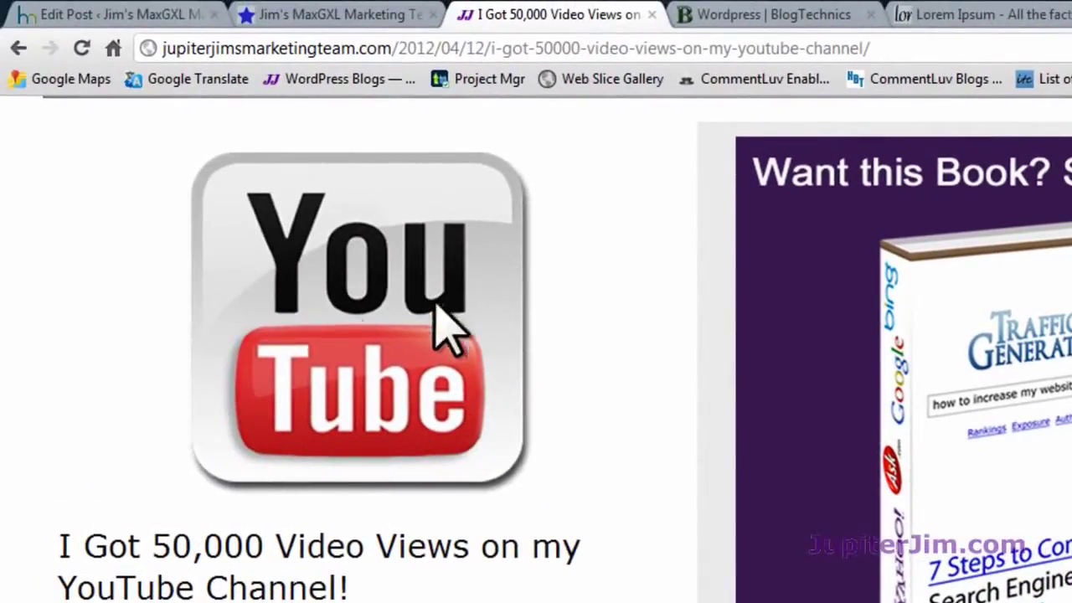
{"action": "scroll", "coordinate": [104, 377], "scroll_direction": "down", "scroll_amount": 2}
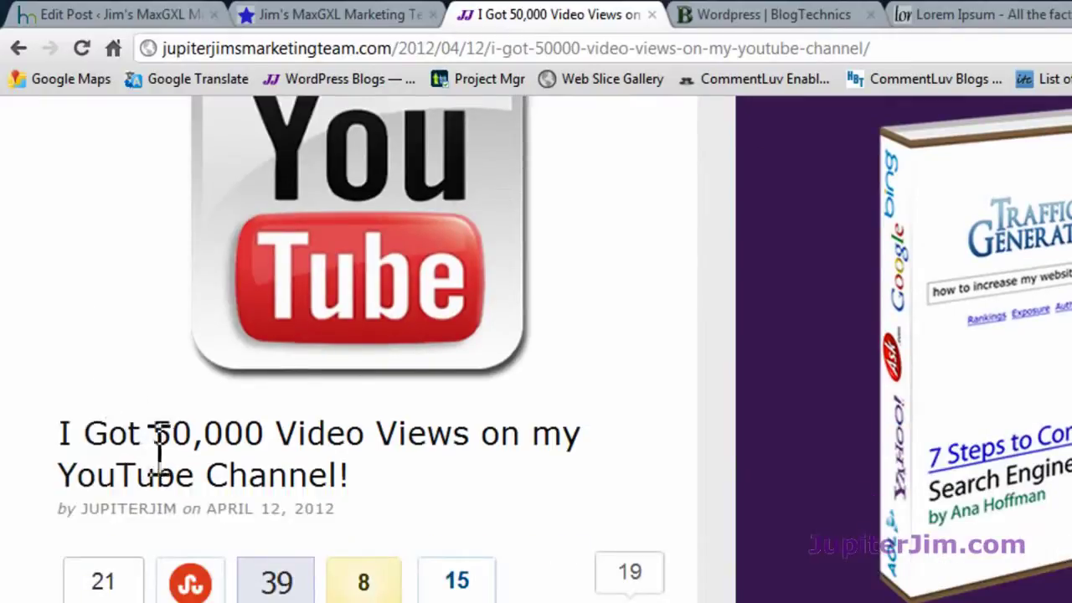
{"action": "triple_click", "coordinate": [183, 433]}
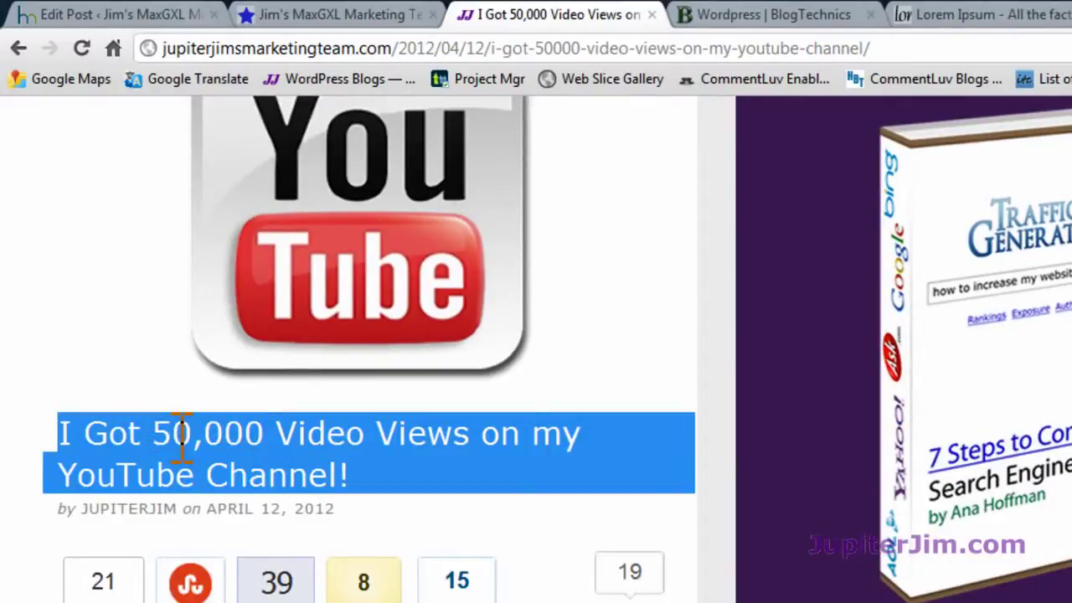
{"action": "left_click", "coordinate": [5, 231]}
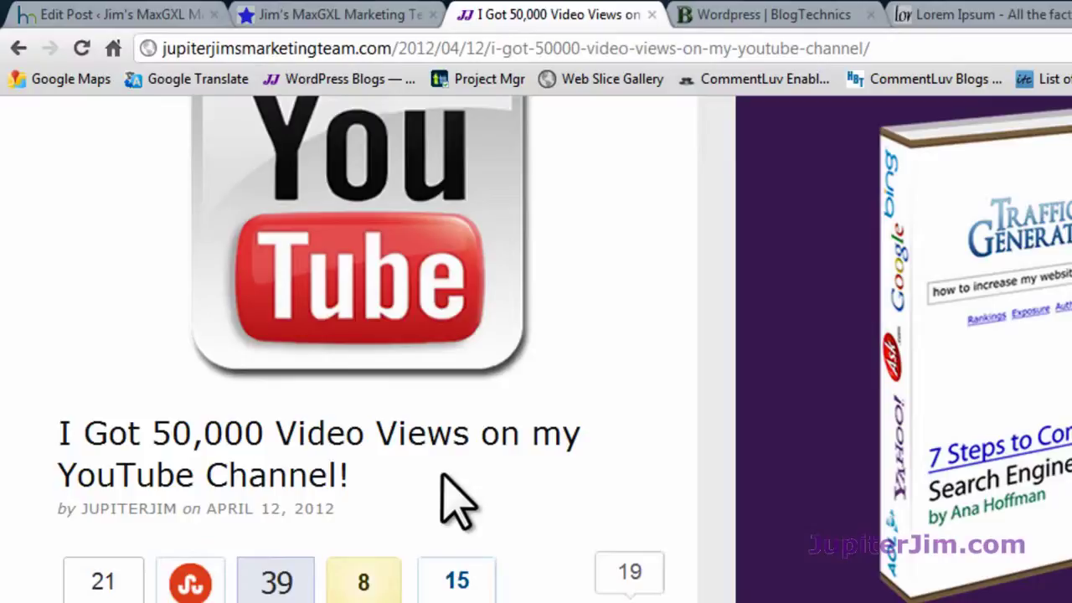
- Select the 'Why I Create', 'why free' and 'Why You Should Do Video Tutorials!' headings to inspect them
{"action": "scroll", "coordinate": [503, 478], "scroll_direction": "down", "scroll_amount": 5}
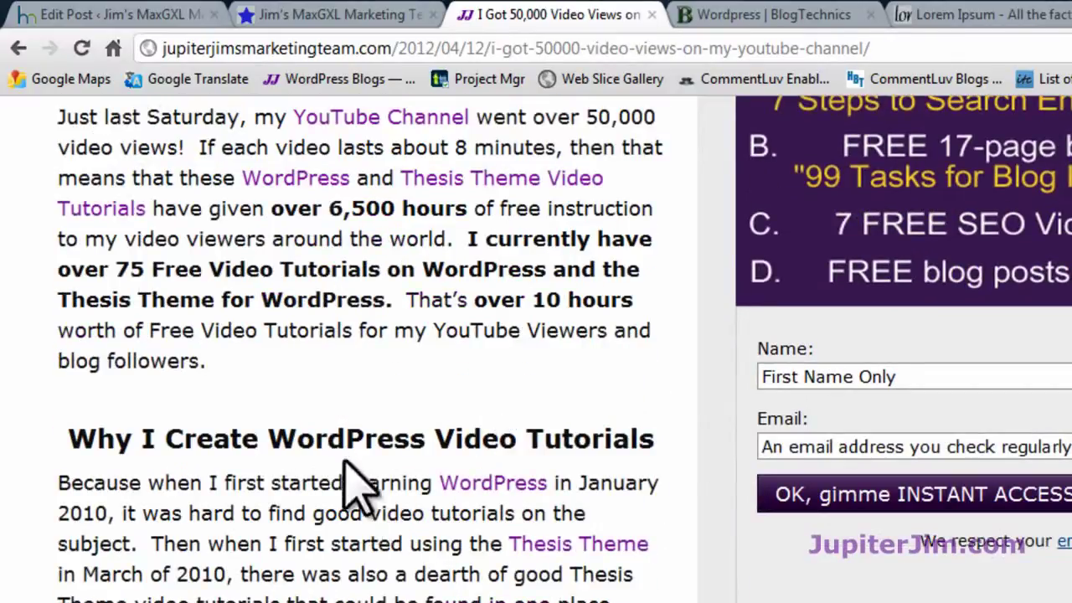
{"action": "triple_click", "coordinate": [327, 437]}
{"action": "scroll", "coordinate": [541, 514], "scroll_direction": "down", "scroll_amount": 5}
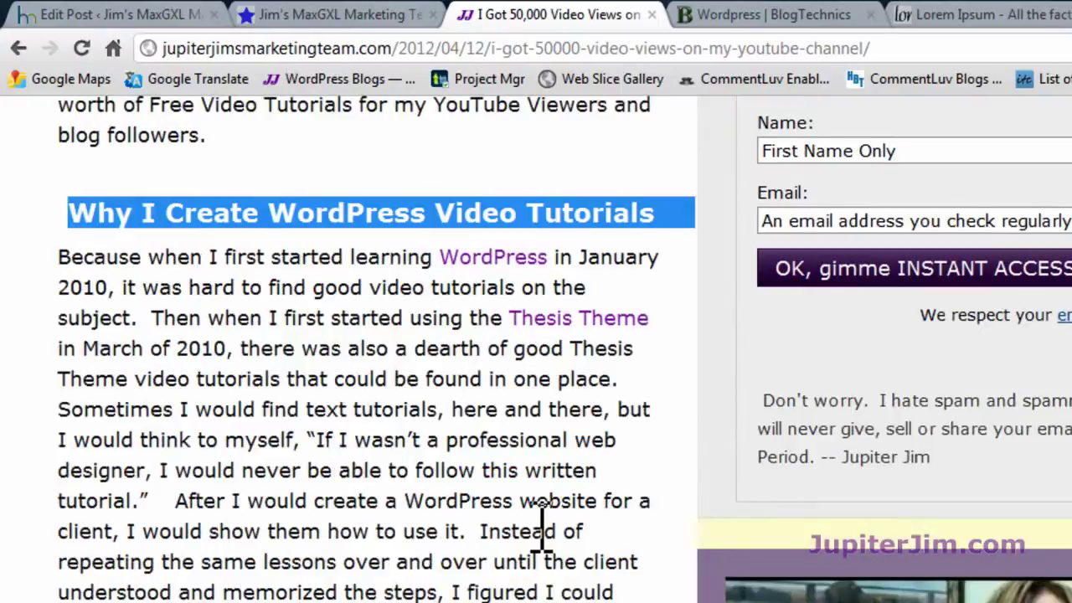
{"action": "scroll", "coordinate": [543, 528], "scroll_direction": "down", "scroll_amount": 12}
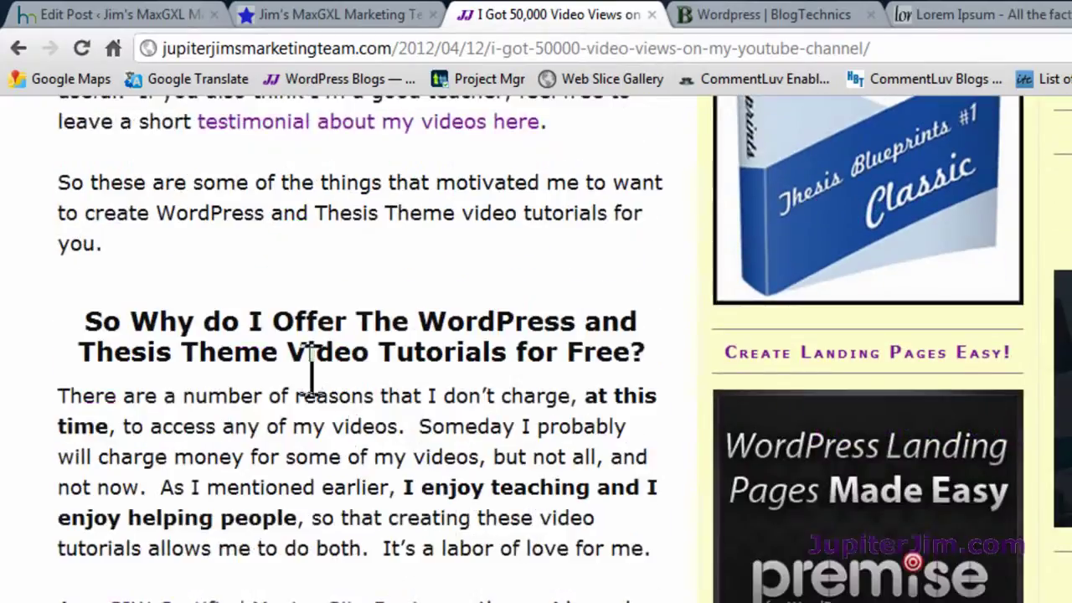
{"action": "triple_click", "coordinate": [281, 318]}
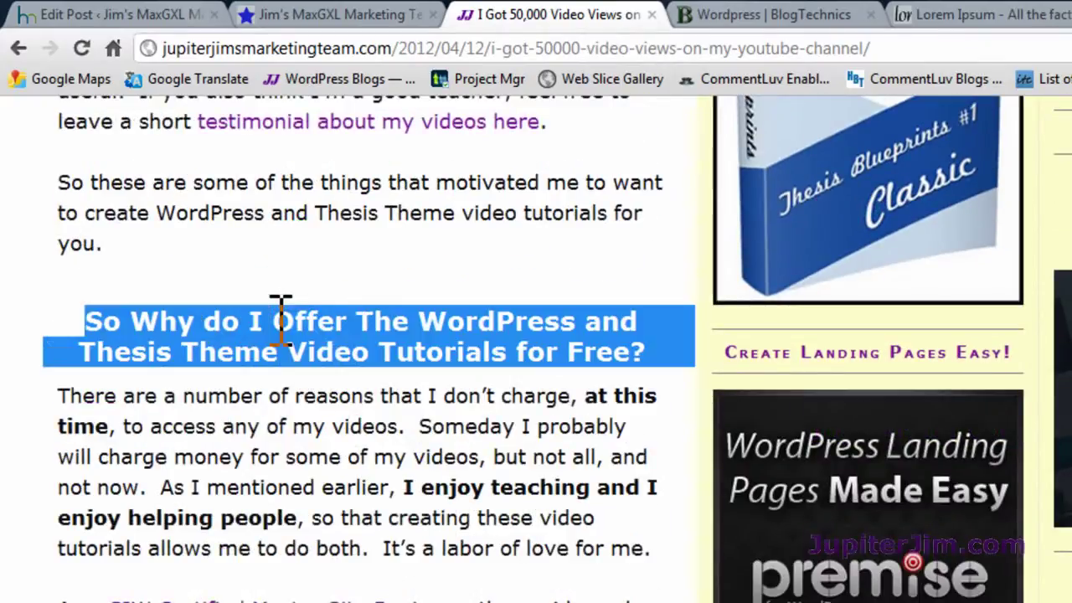
{"action": "scroll", "coordinate": [373, 297], "scroll_direction": "down", "scroll_amount": 10}
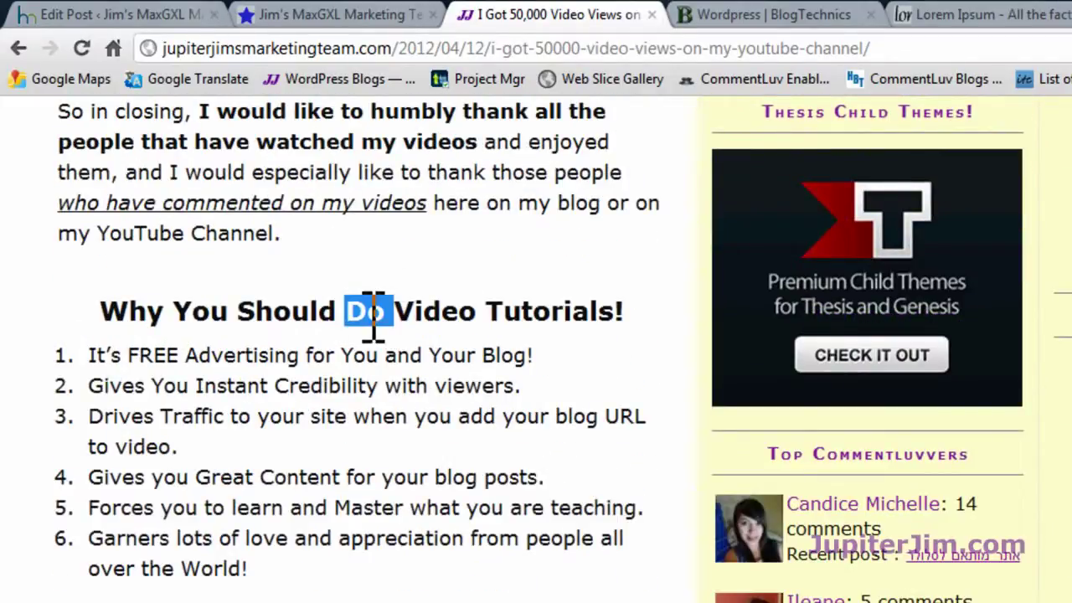
{"action": "triple_click", "coordinate": [371, 311]}
{"action": "left_click", "coordinate": [455, 426]}
{"action": "scroll", "coordinate": [454, 430], "scroll_direction": "down", "scroll_amount": 4}
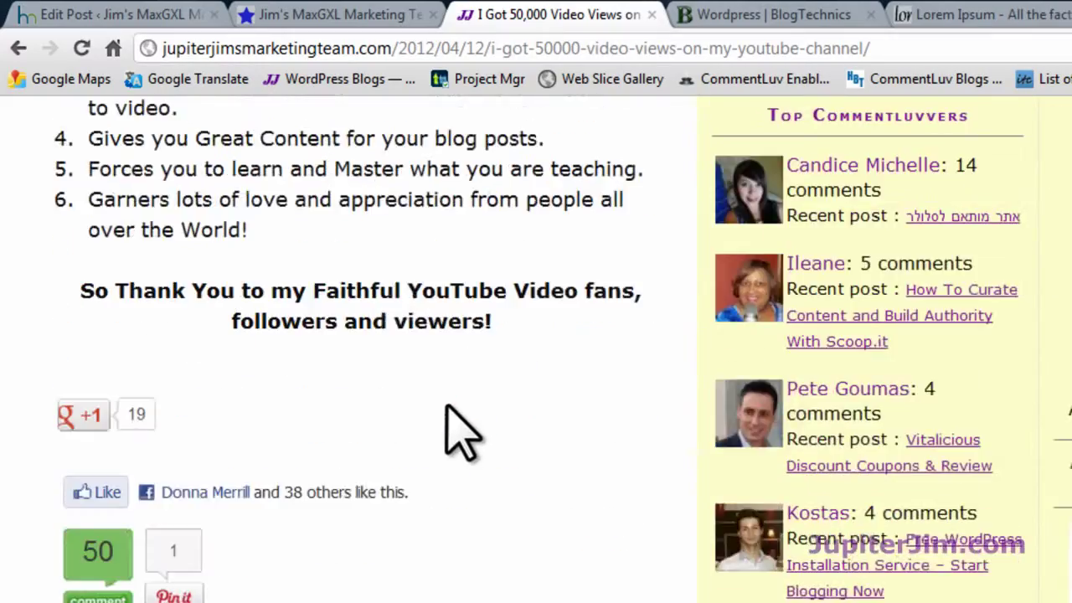
{"action": "scroll", "coordinate": [449, 402], "scroll_direction": "up", "scroll_amount": 3}
{"action": "scroll", "coordinate": [452, 414], "scroll_direction": "up", "scroll_amount": 20}
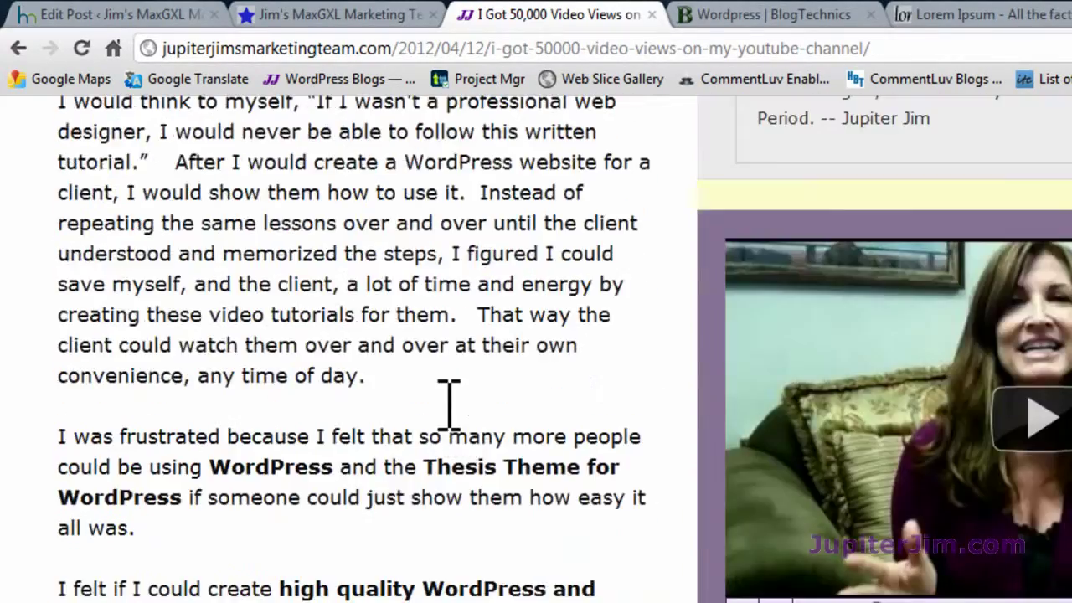
{"action": "scroll", "coordinate": [448, 410], "scroll_direction": "up", "scroll_amount": 10}
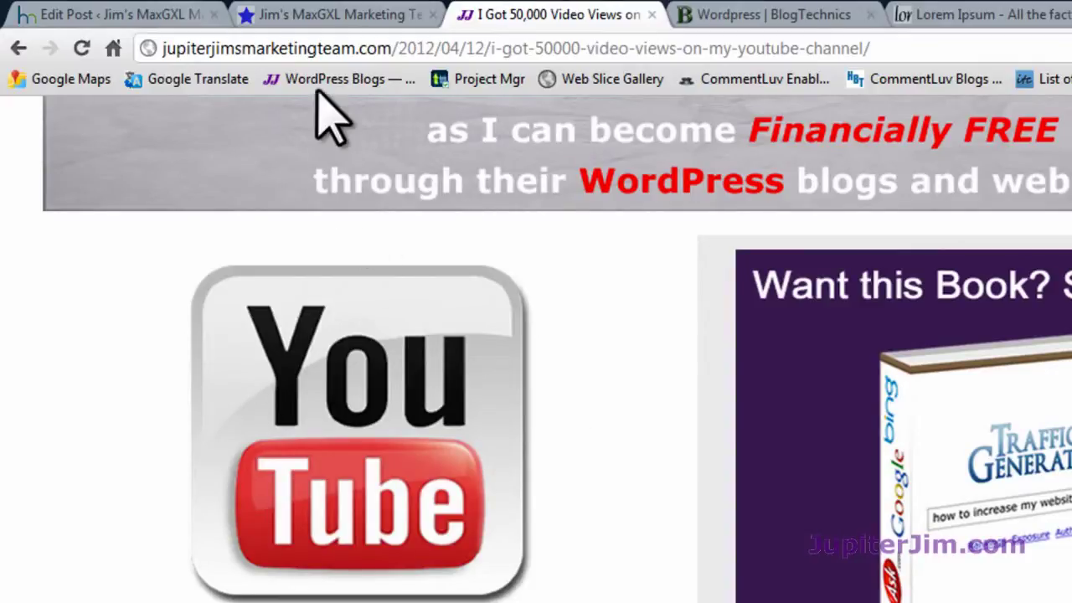
- Switch to the Jim's MaxGXL Marketing Team blog and scroll through the Florida test post
{"action": "left_click", "coordinate": [322, 15]}
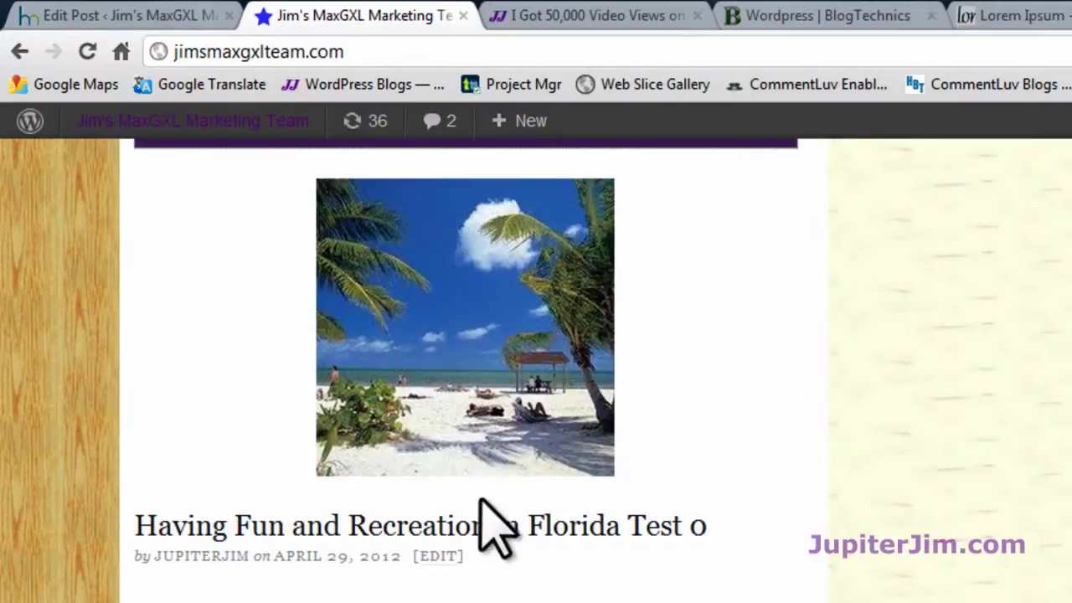
{"action": "scroll", "coordinate": [684, 496], "scroll_direction": "down", "scroll_amount": 5}
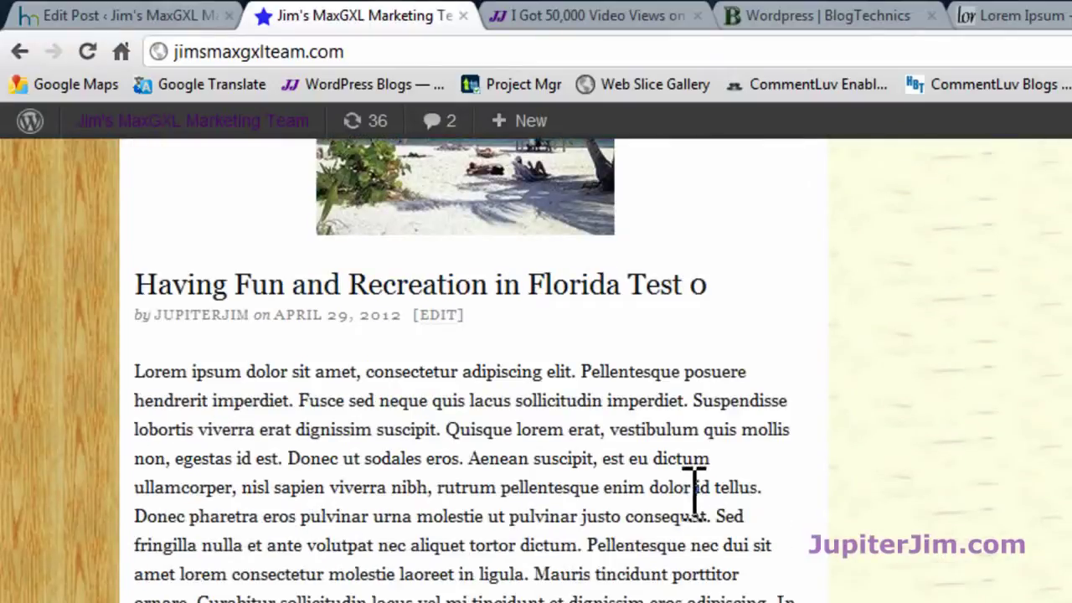
{"action": "scroll", "coordinate": [695, 515], "scroll_direction": "down", "scroll_amount": 4}
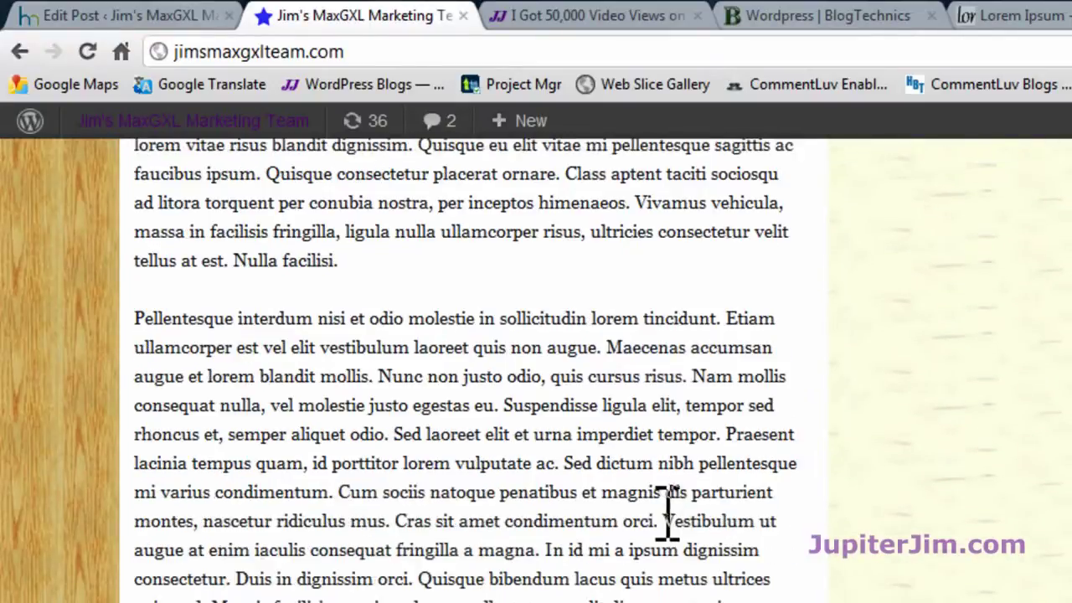
{"action": "scroll", "coordinate": [476, 466], "scroll_direction": "down", "scroll_amount": 8}
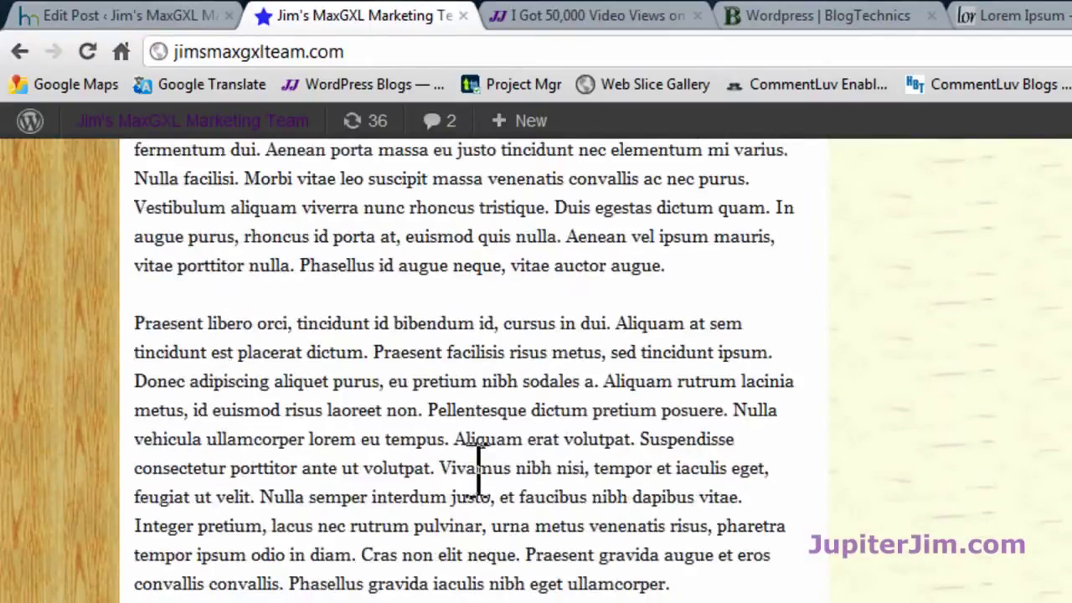
{"action": "scroll", "coordinate": [477, 471], "scroll_direction": "up", "scroll_amount": 15}
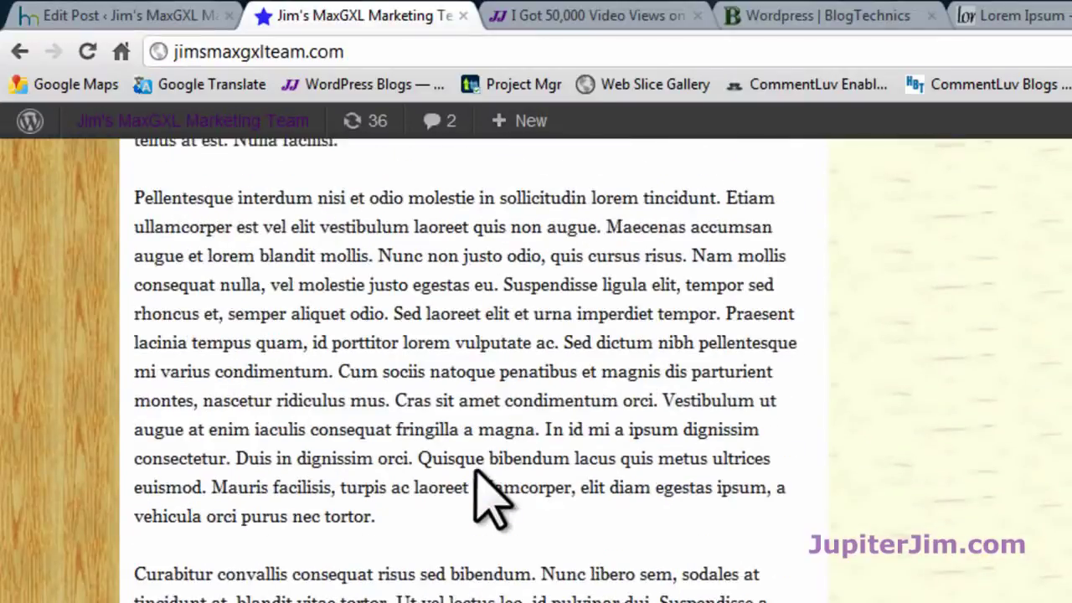
{"action": "scroll", "coordinate": [488, 500], "scroll_direction": "up", "scroll_amount": 12}
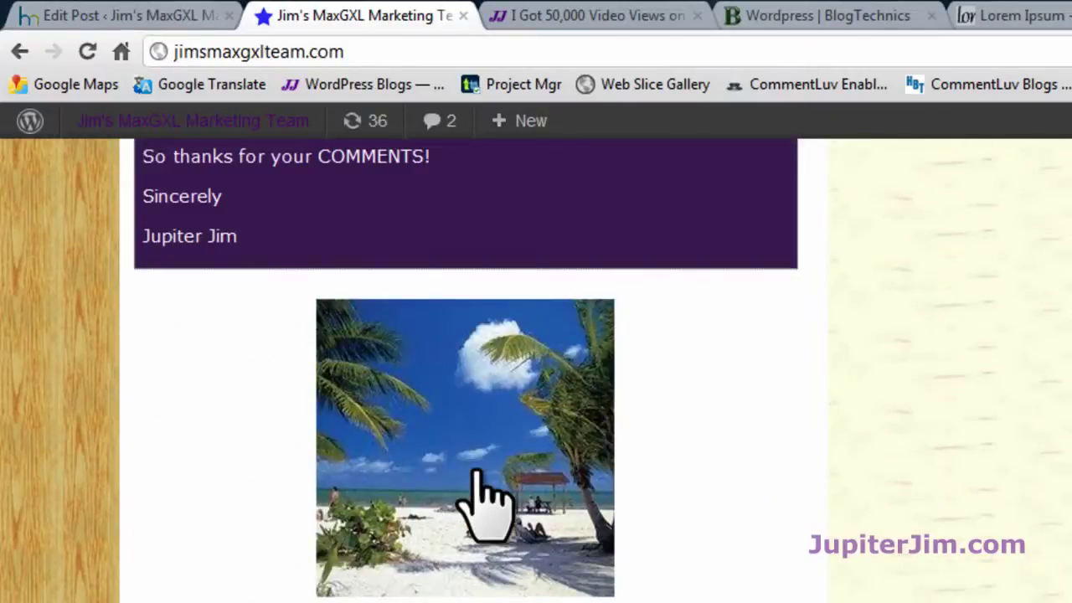
{"action": "scroll", "coordinate": [482, 469], "scroll_direction": "up", "scroll_amount": 3}
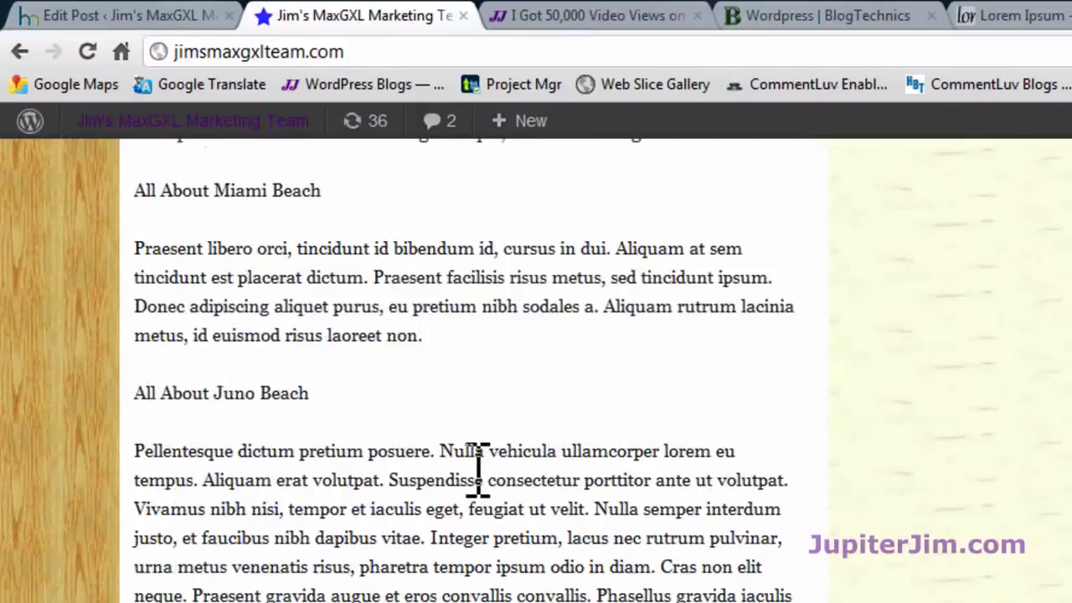
- Select words in the plain 'All About Juno Beach' and 'All About Miami Beach' subheadings
{"action": "double_click", "coordinate": [185, 392]}
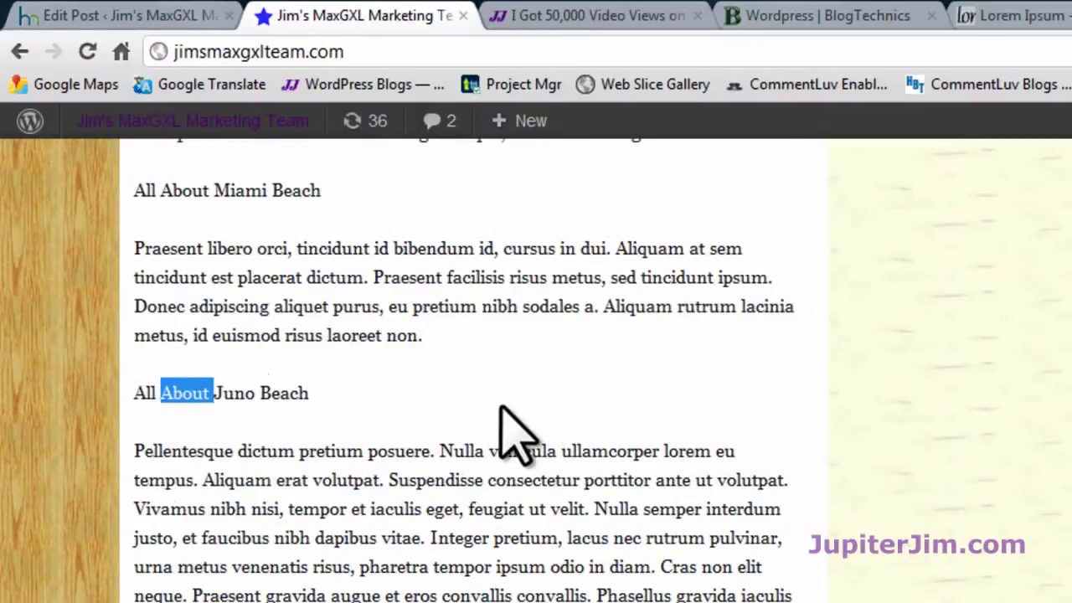
{"action": "scroll", "coordinate": [395, 443], "scroll_direction": "up", "scroll_amount": 3}
{"action": "double_click", "coordinate": [286, 430]}
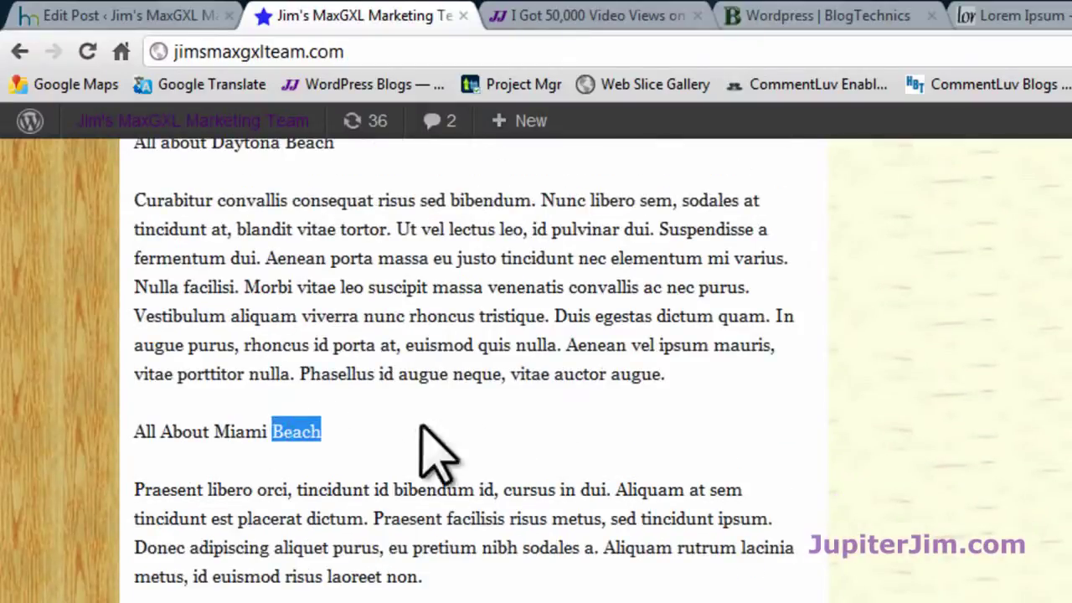
{"action": "scroll", "coordinate": [522, 454], "scroll_direction": "up", "scroll_amount": 7}
{"action": "scroll", "coordinate": [519, 429], "scroll_direction": "up", "scroll_amount": 1}
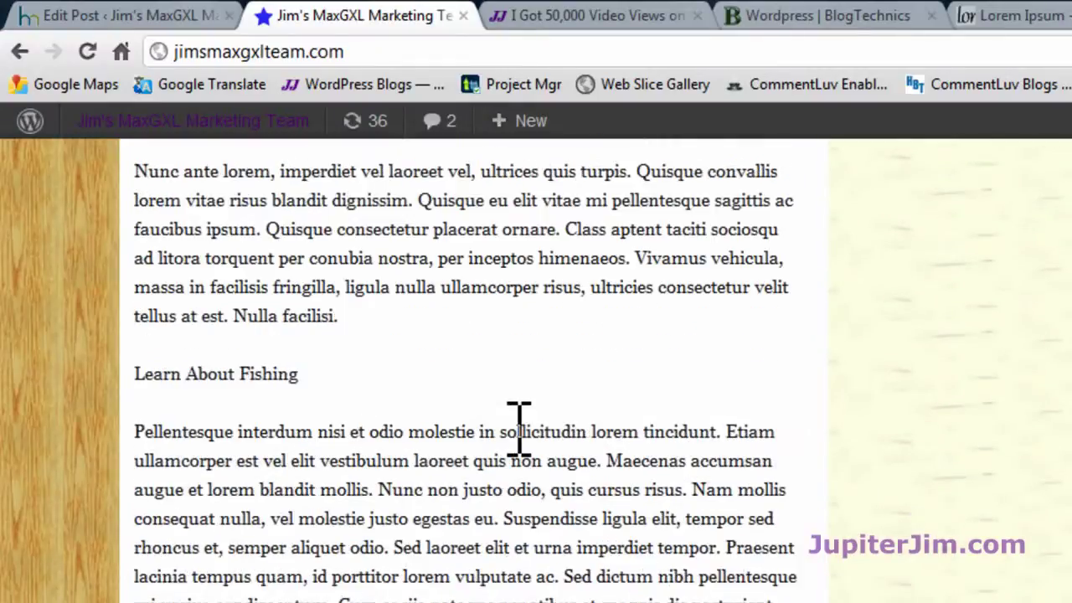
{"action": "scroll", "coordinate": [435, 390], "scroll_direction": "up", "scroll_amount": 7}
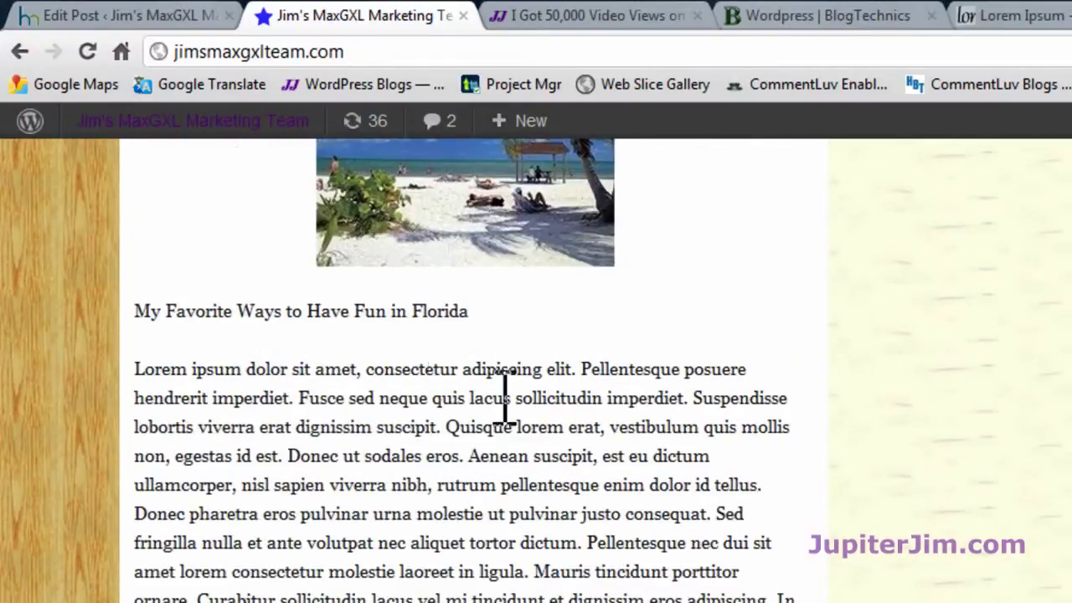
{"action": "scroll", "coordinate": [541, 426], "scroll_direction": "up", "scroll_amount": 4}
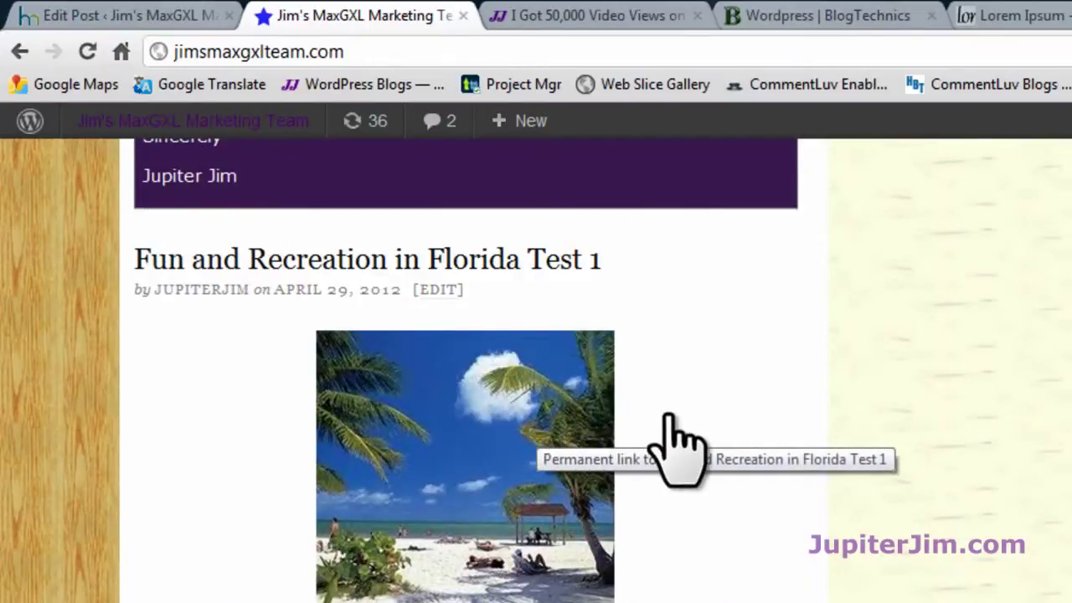
{"action": "scroll", "coordinate": [670, 418], "scroll_direction": "up", "scroll_amount": 3}
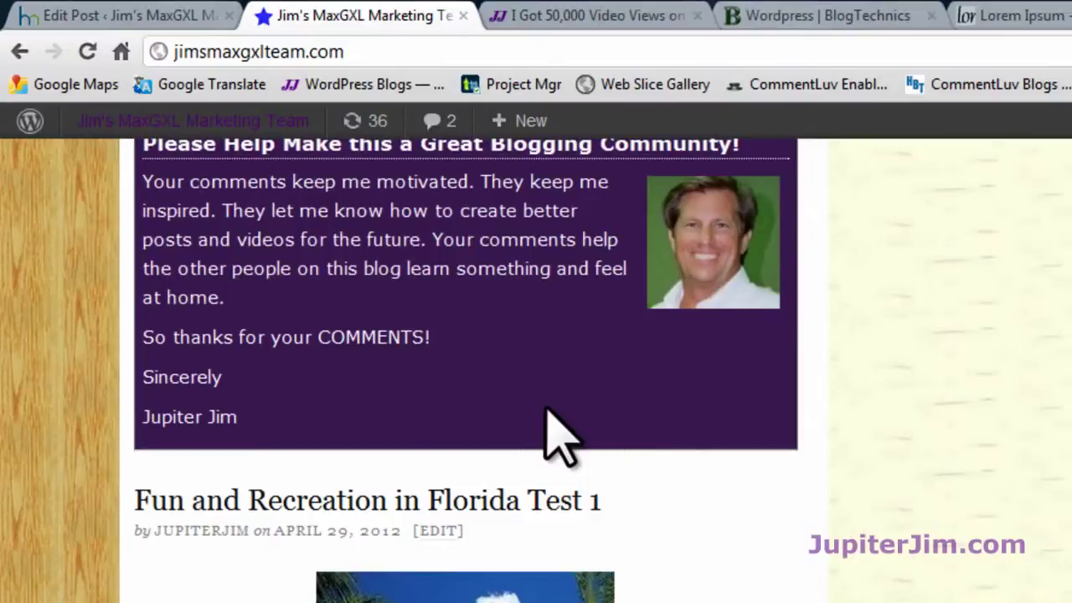
{"action": "scroll", "coordinate": [490, 448], "scroll_direction": "up", "scroll_amount": 2}
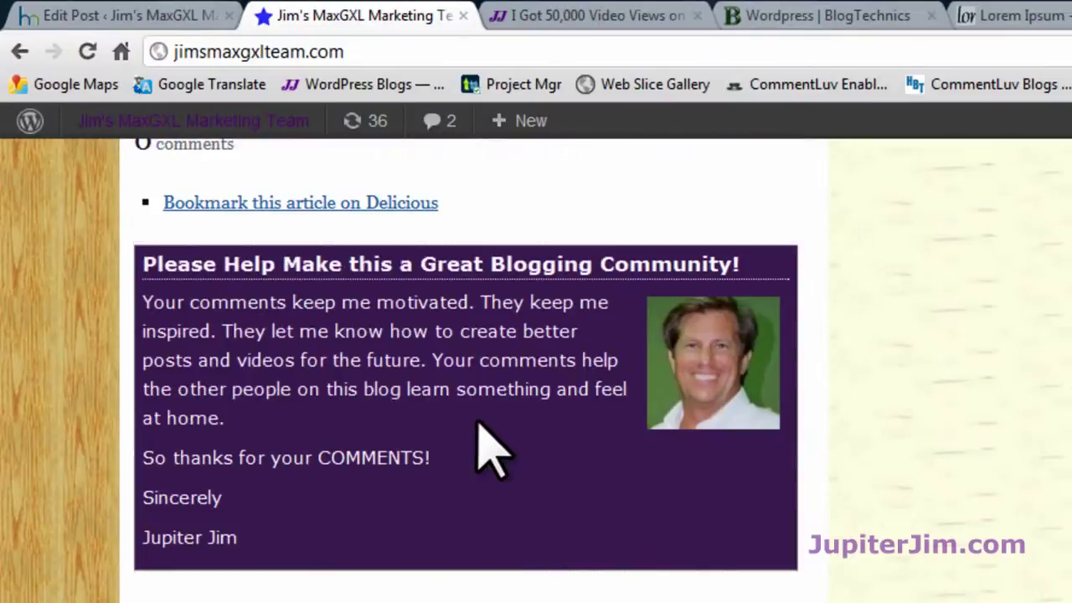
{"action": "scroll", "coordinate": [490, 452], "scroll_direction": "up", "scroll_amount": 20}
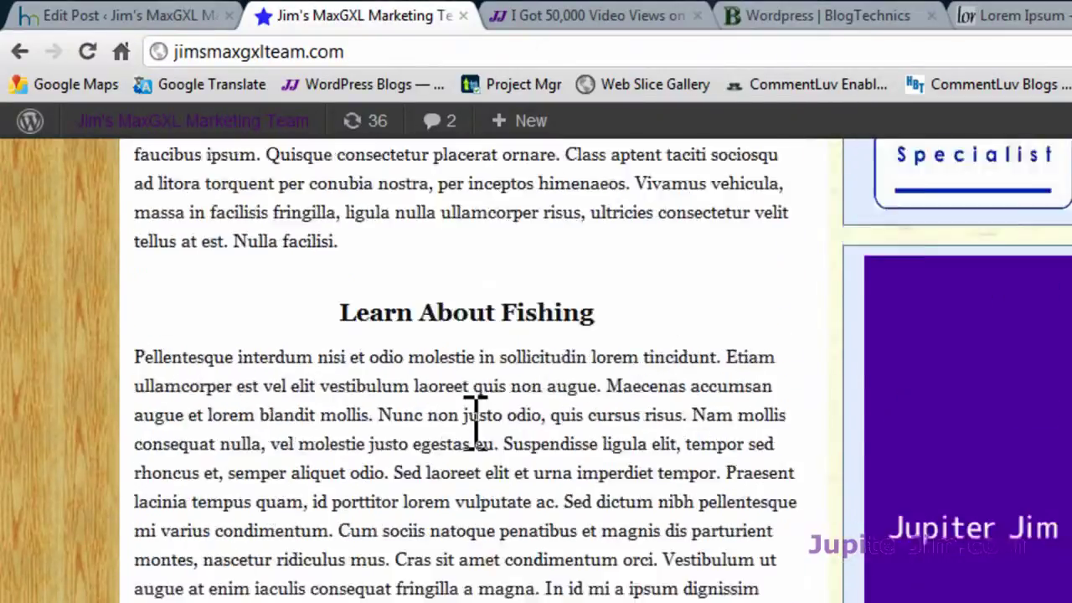
{"action": "scroll", "coordinate": [477, 440], "scroll_direction": "up", "scroll_amount": 8}
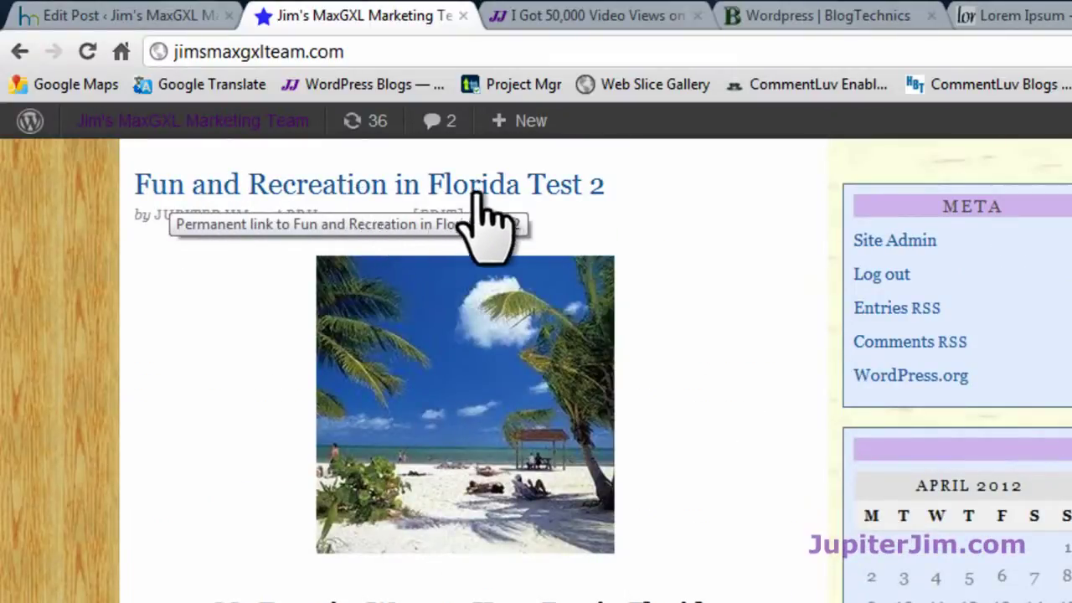
{"action": "scroll", "coordinate": [741, 426], "scroll_direction": "down", "scroll_amount": 3}
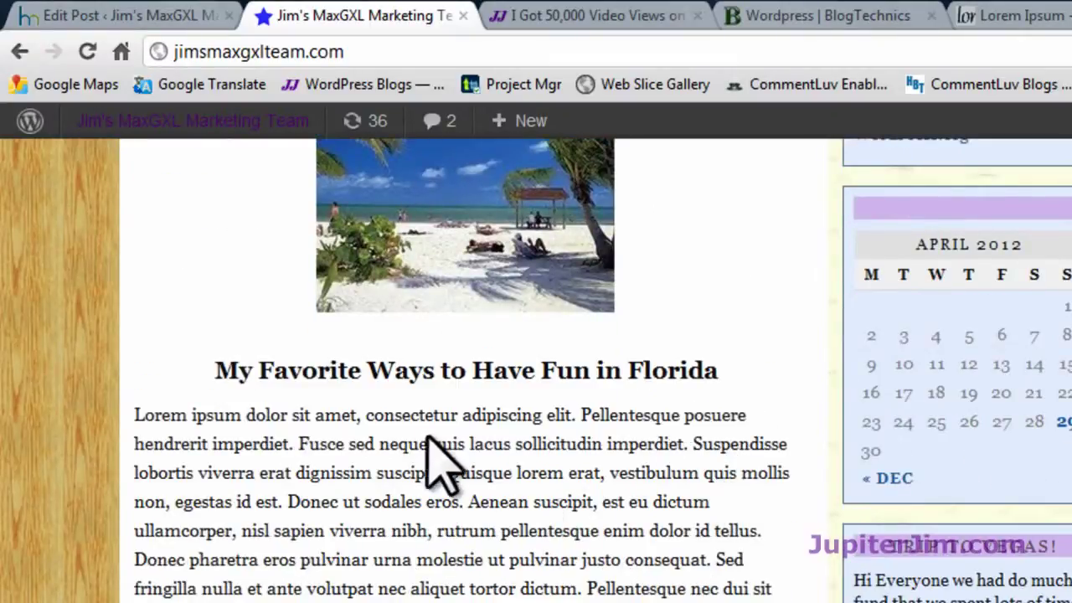
{"action": "scroll", "coordinate": [494, 481], "scroll_direction": "down", "scroll_amount": 2}
{"action": "scroll", "coordinate": [765, 414], "scroll_direction": "down", "scroll_amount": 4}
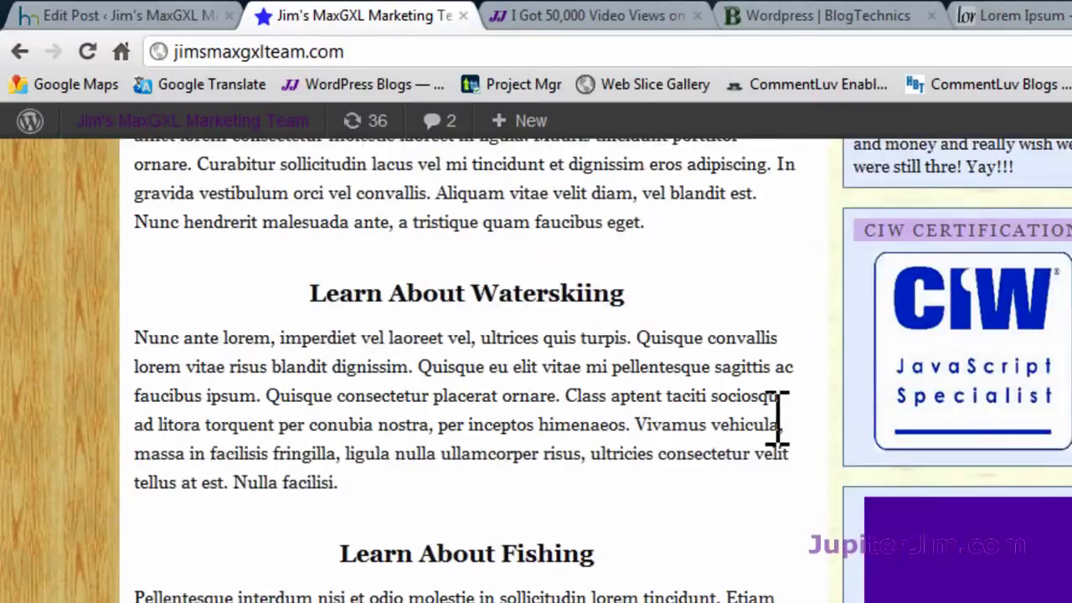
{"action": "double_click", "coordinate": [494, 293]}
{"action": "triple_click", "coordinate": [467, 555]}
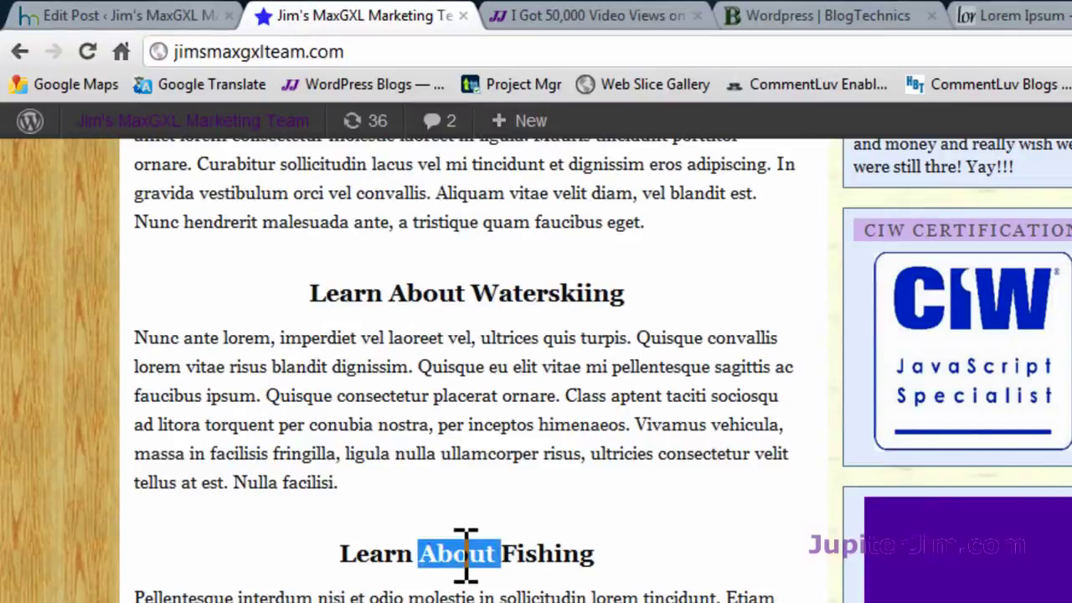
{"action": "scroll", "coordinate": [730, 536], "scroll_direction": "down", "scroll_amount": 5}
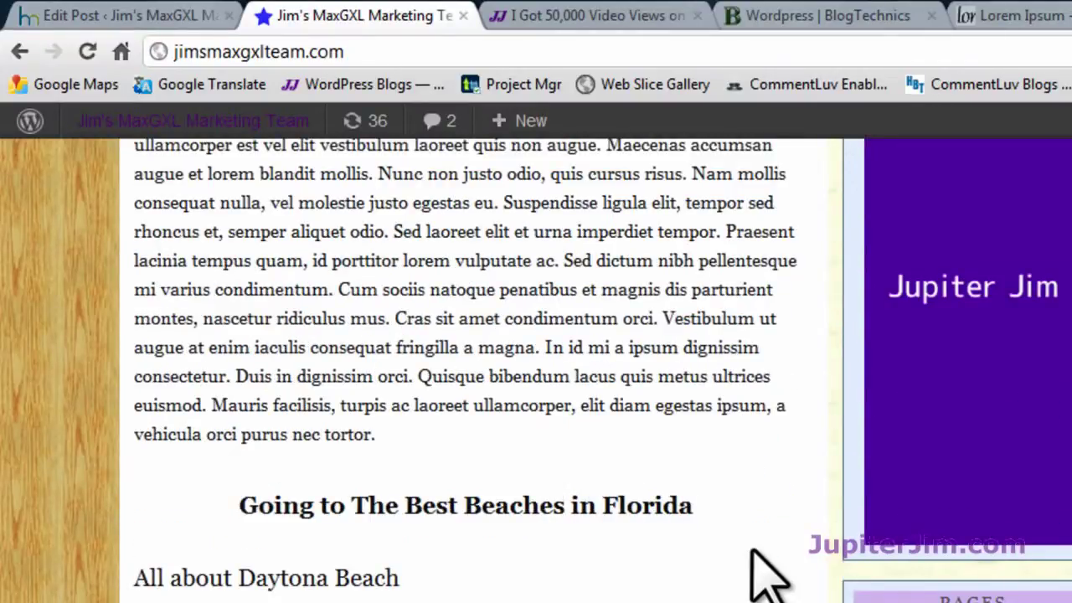
{"action": "scroll", "coordinate": [754, 570], "scroll_direction": "down", "scroll_amount": 3}
{"action": "scroll", "coordinate": [764, 577], "scroll_direction": "down", "scroll_amount": 3}
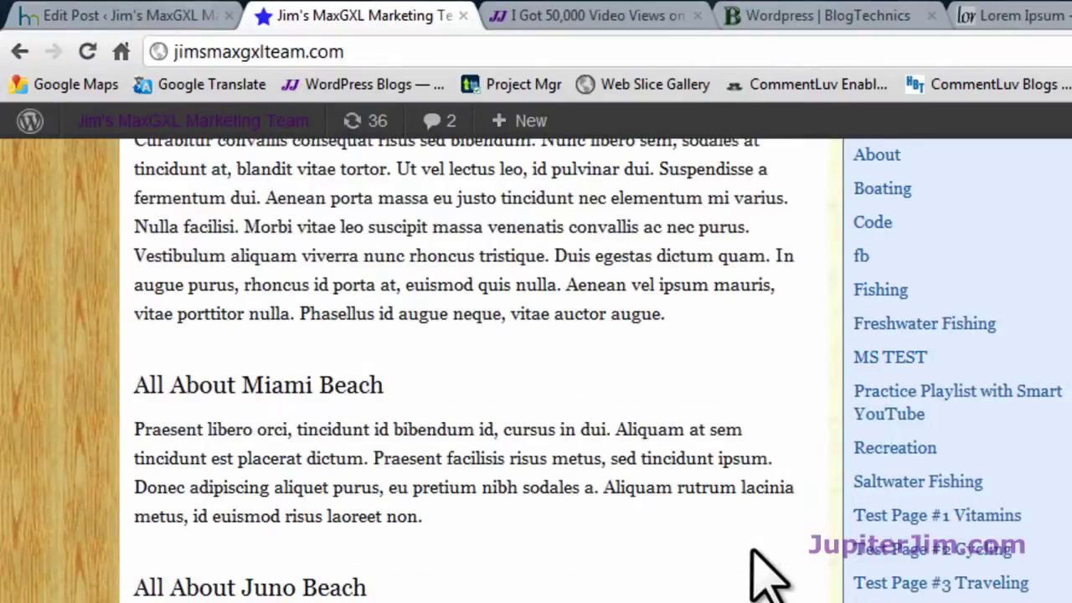
{"action": "scroll", "coordinate": [762, 576], "scroll_direction": "up", "scroll_amount": 2}
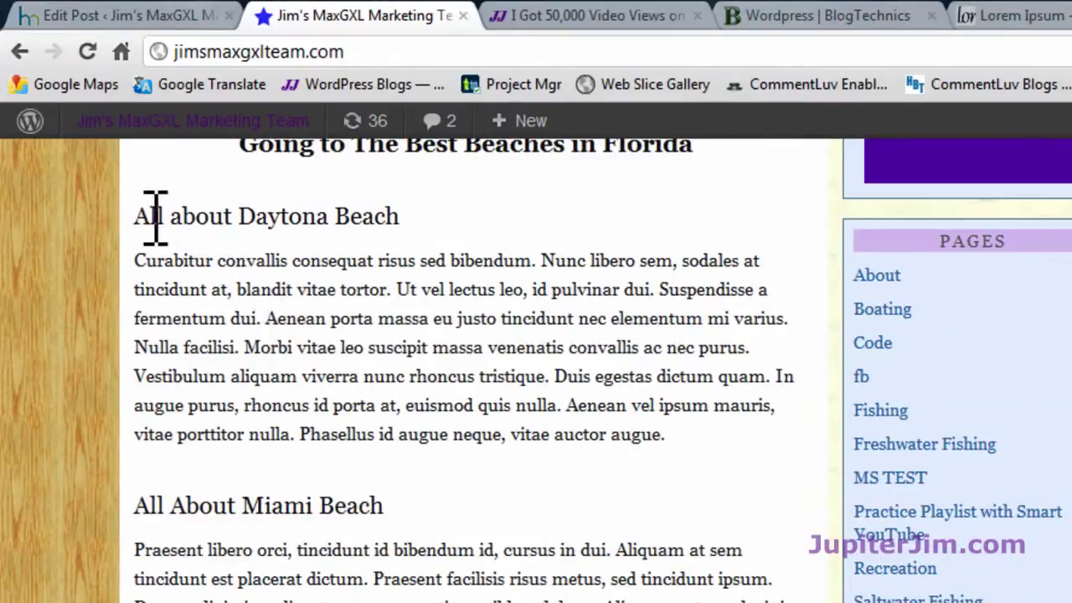
{"action": "left_click_drag", "start_coordinate": [137, 216], "coordinate": [437, 210]}
{"action": "left_click", "coordinate": [501, 209]}
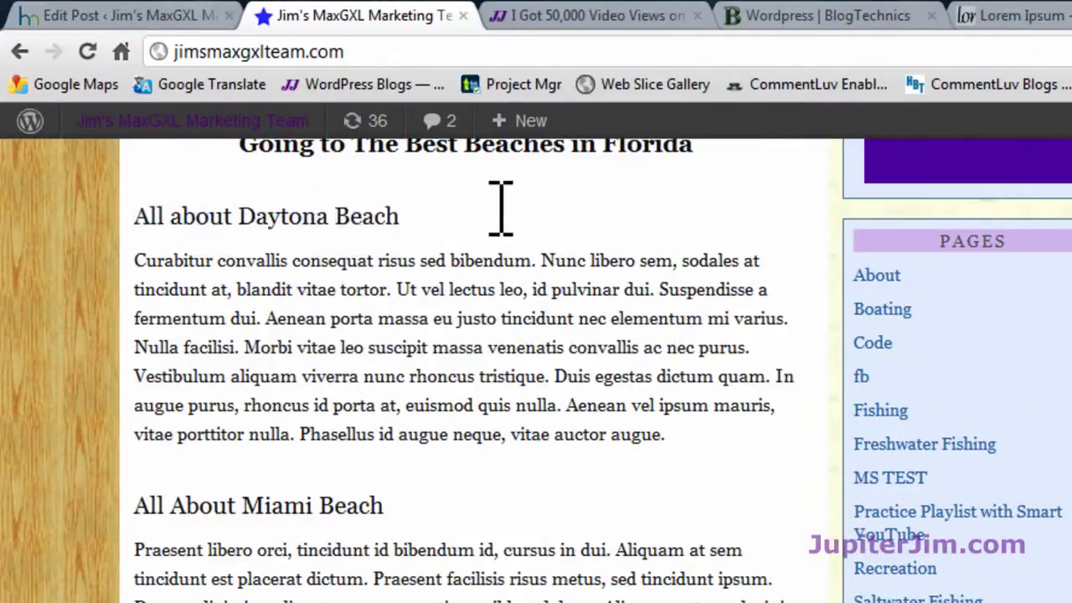
{"action": "double_click", "coordinate": [248, 505]}
{"action": "triple_click", "coordinate": [249, 505]}
{"action": "scroll", "coordinate": [503, 289], "scroll_direction": "up", "scroll_amount": 3}
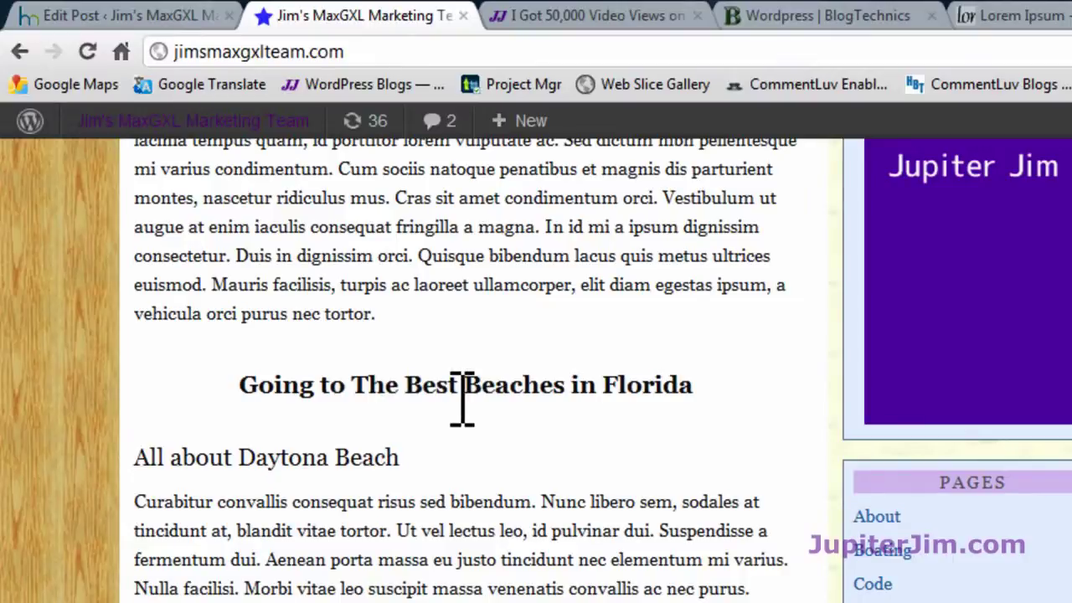
- On the Edit Post screen, select the 'Fun and Recreation in Florida Test 1' title, leaving the caret at its end
{"action": "left_click", "coordinate": [109, 17]}
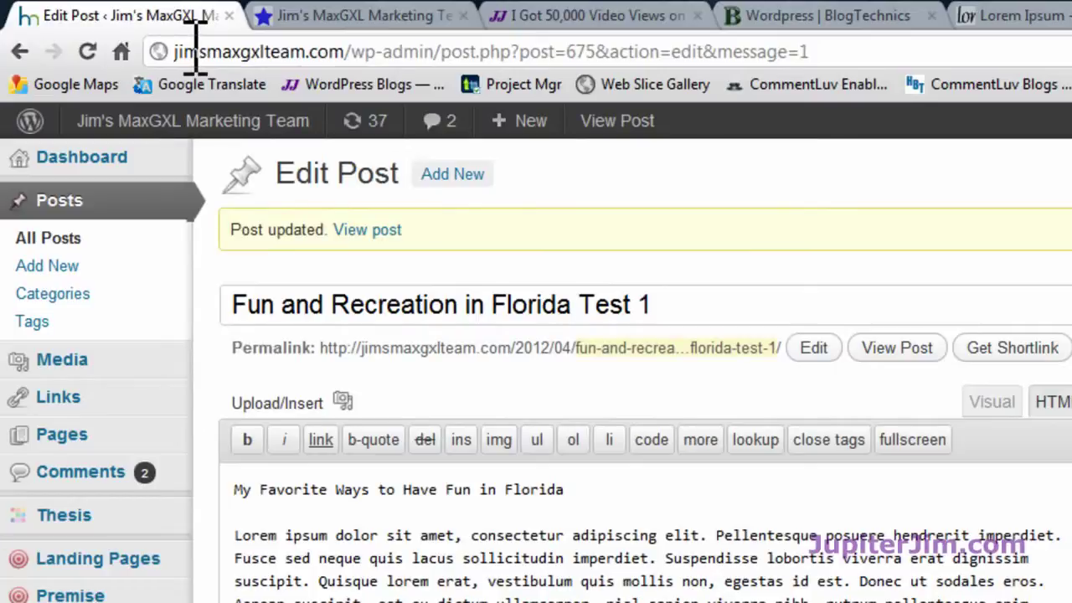
{"action": "mouse_move", "coordinate": [235, 119]}
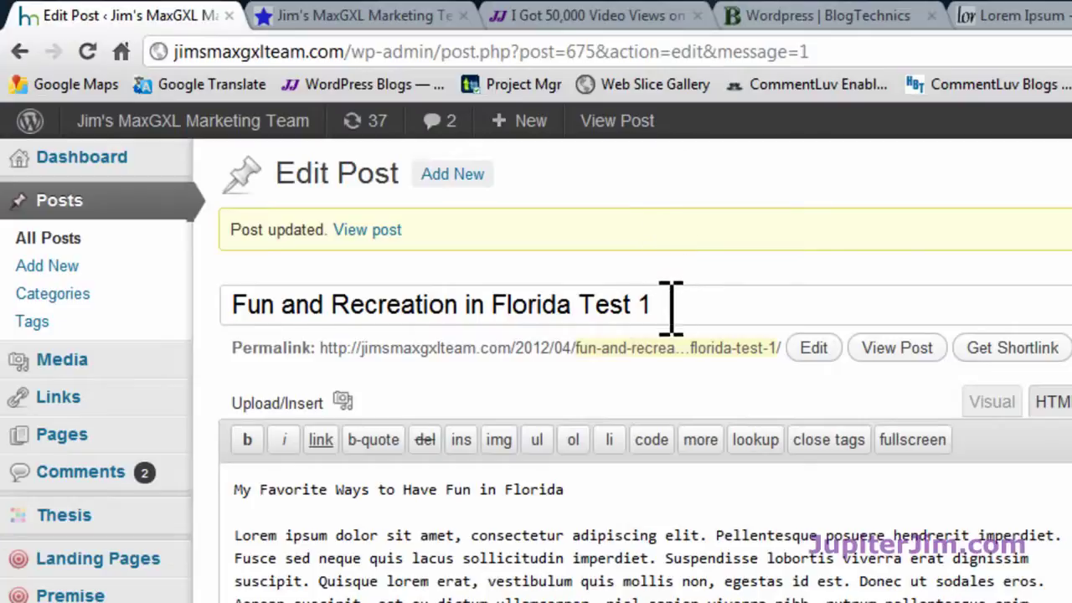
{"action": "left_click_drag", "start_coordinate": [671, 304], "coordinate": [215, 304]}
{"action": "left_click", "coordinate": [777, 311]}
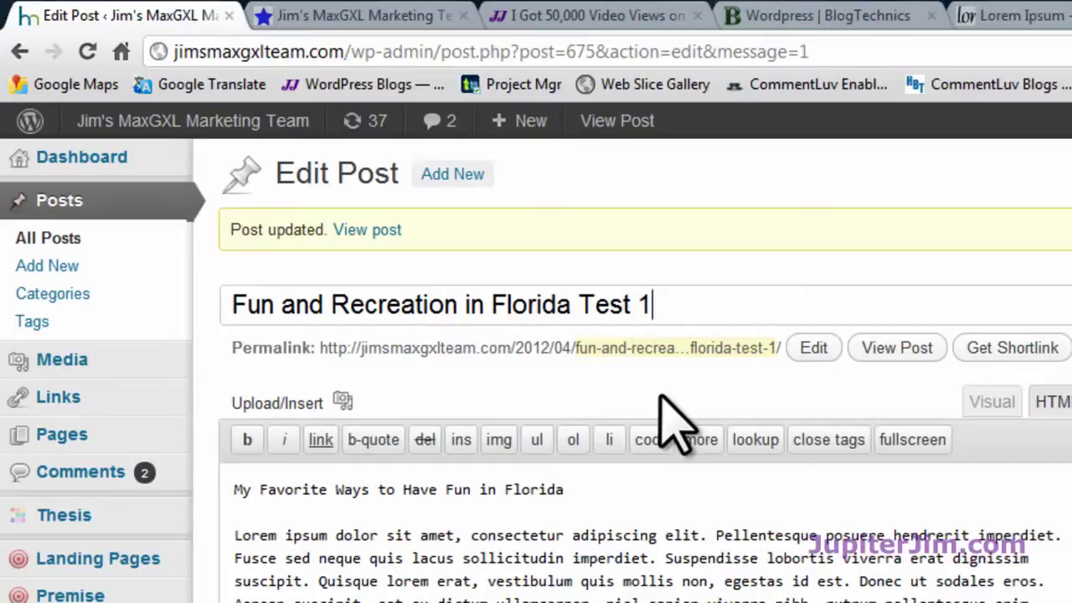
{"action": "left_click", "coordinate": [680, 297]}
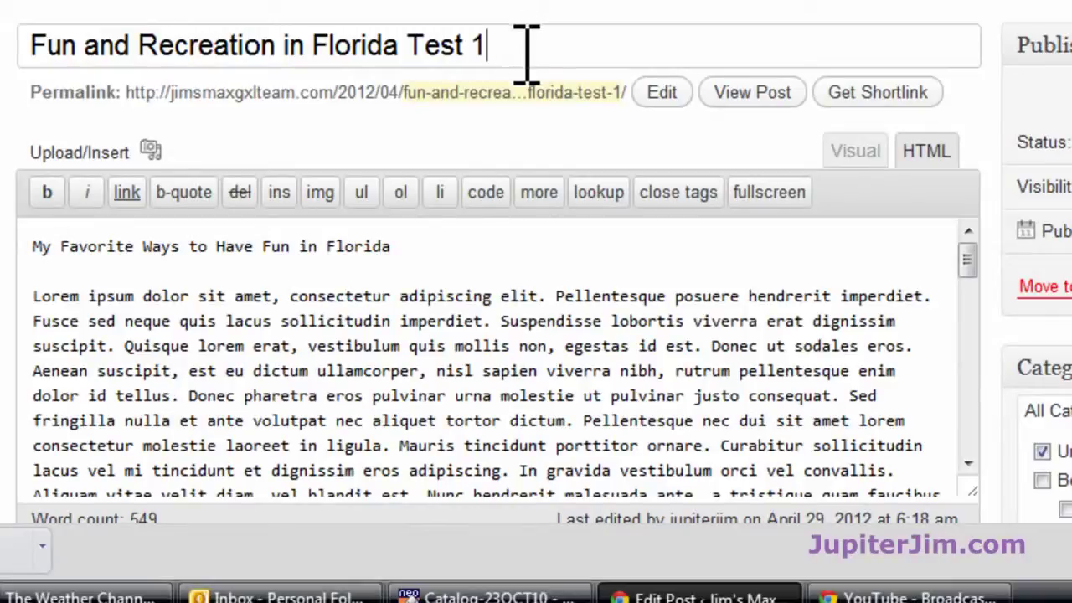
- Scroll the post body and switch the editor to Visual mode
{"action": "scroll", "coordinate": [589, 249], "scroll_direction": "down", "scroll_amount": 2}
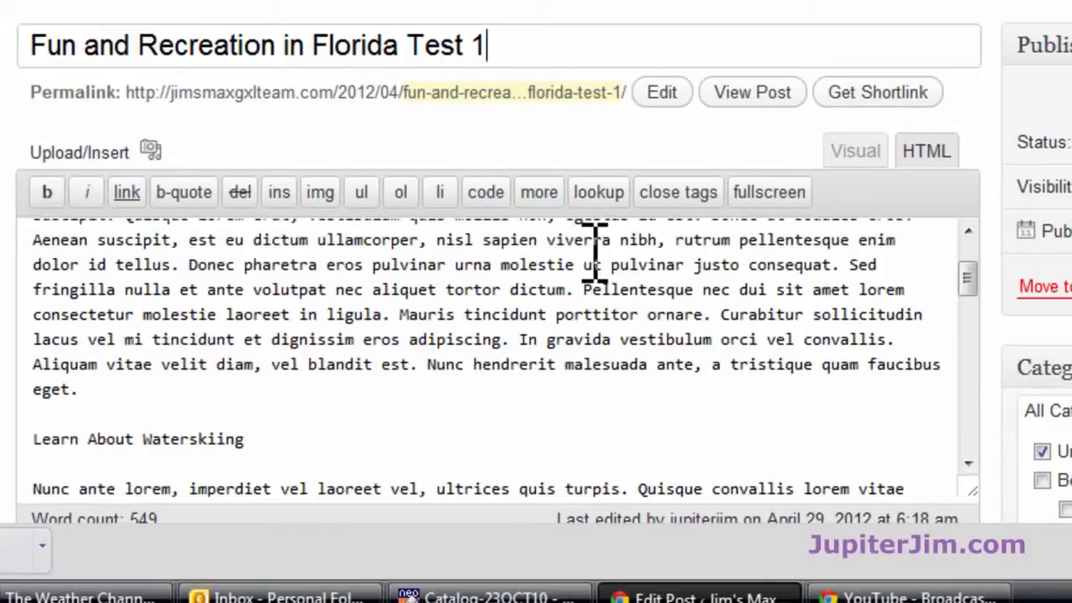
{"action": "scroll", "coordinate": [619, 255], "scroll_direction": "up", "scroll_amount": 2}
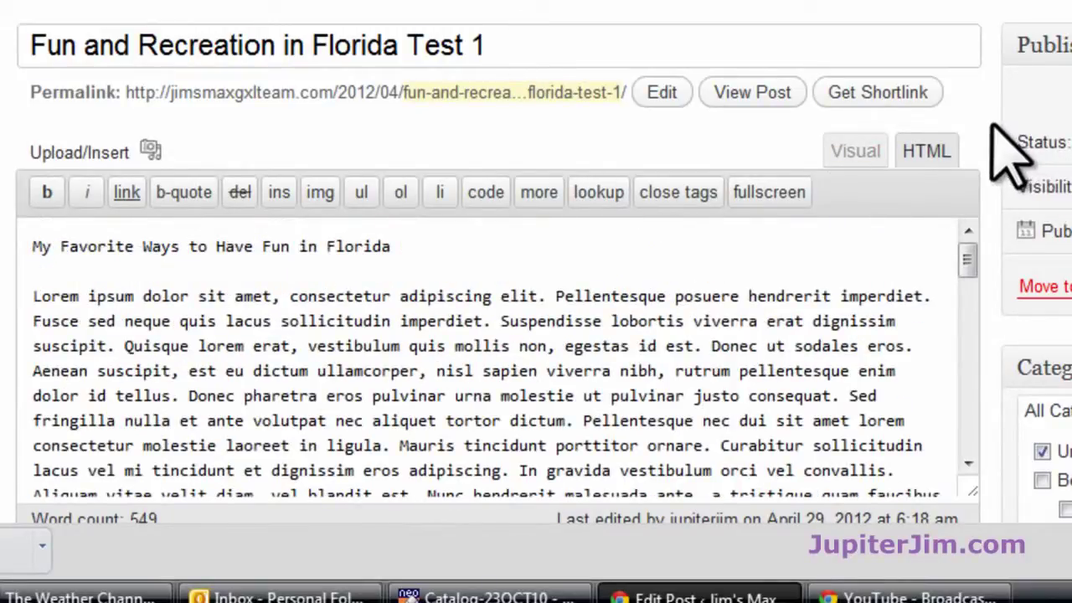
{"action": "scroll", "coordinate": [1001, 150], "scroll_direction": "down", "scroll_amount": 2}
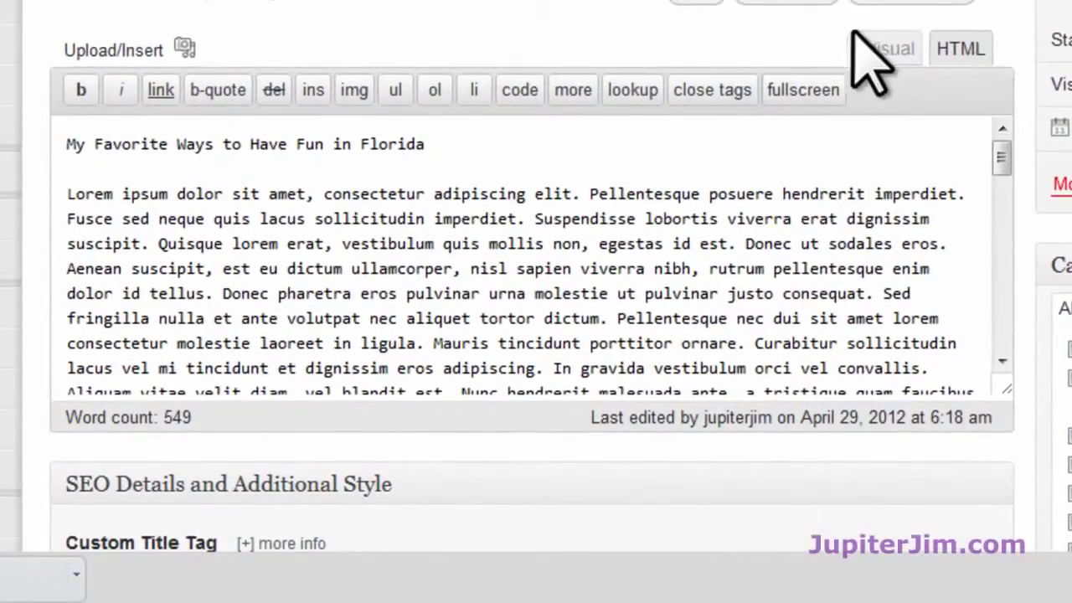
{"action": "left_click", "coordinate": [887, 50]}
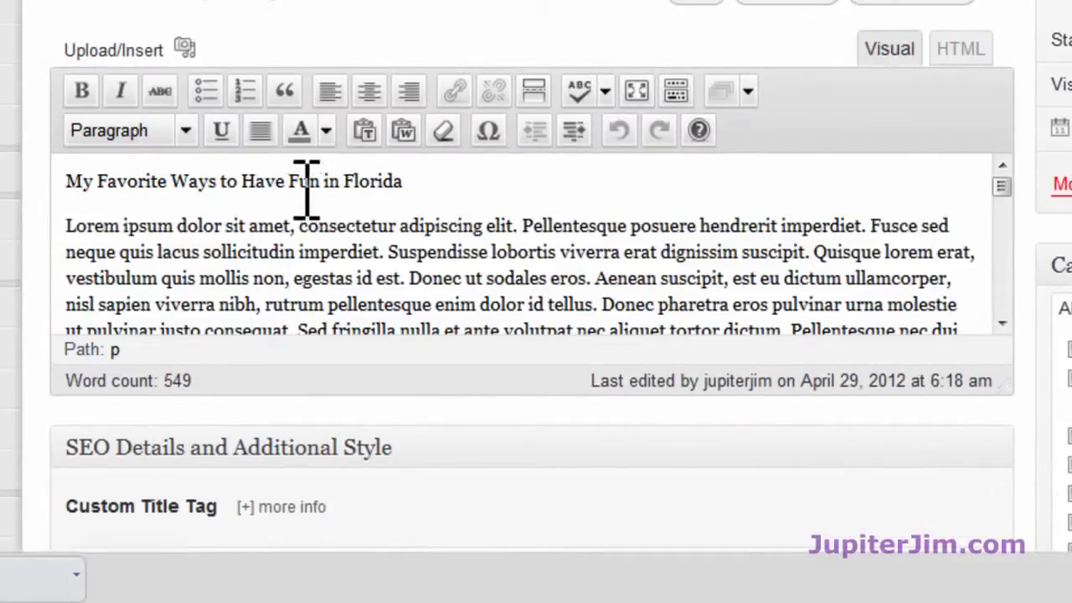
- Format 'My Favorite Ways to Have Fun in Florida' as Heading 2 and view it in HTML
{"action": "left_click", "coordinate": [957, 52]}
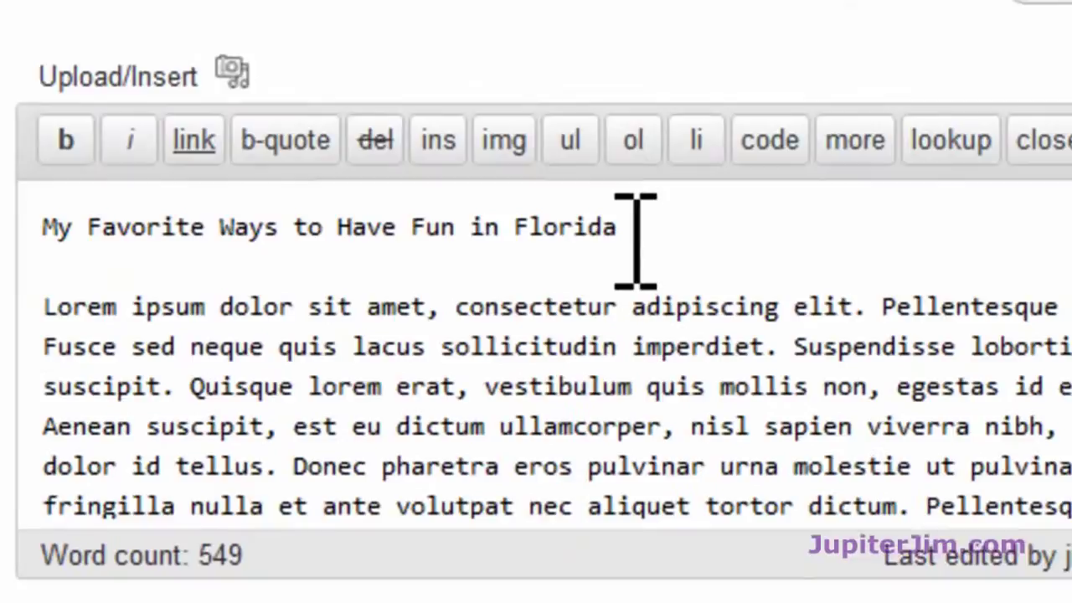
{"action": "left_click_drag", "start_coordinate": [429, 145], "coordinate": [155, 148]}
{"action": "left_click_drag", "start_coordinate": [184, 234], "coordinate": [40, 233]}
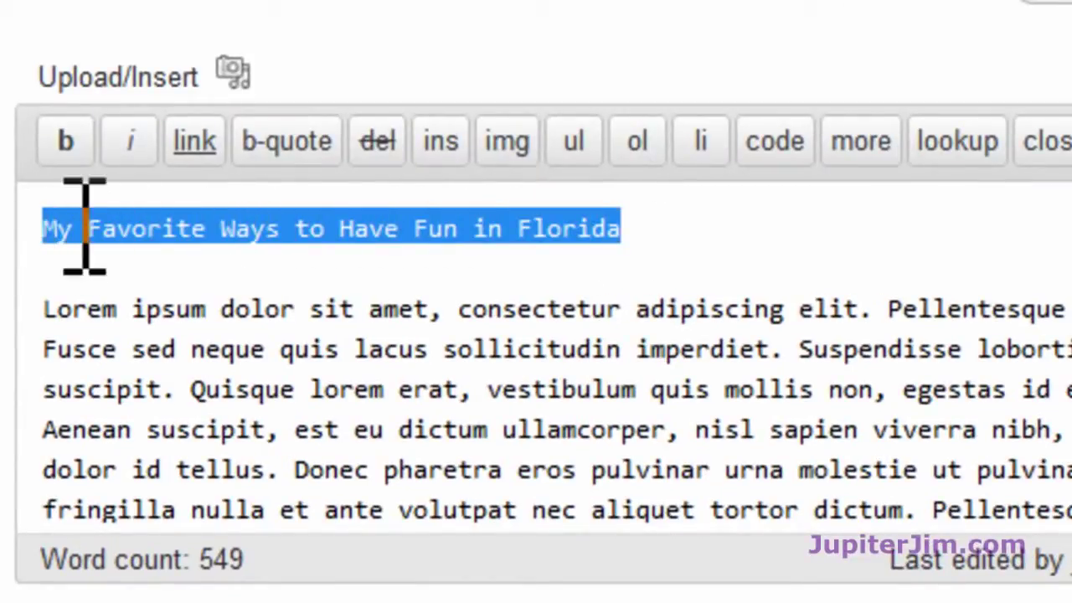
{"action": "left_click", "coordinate": [1064, 76]}
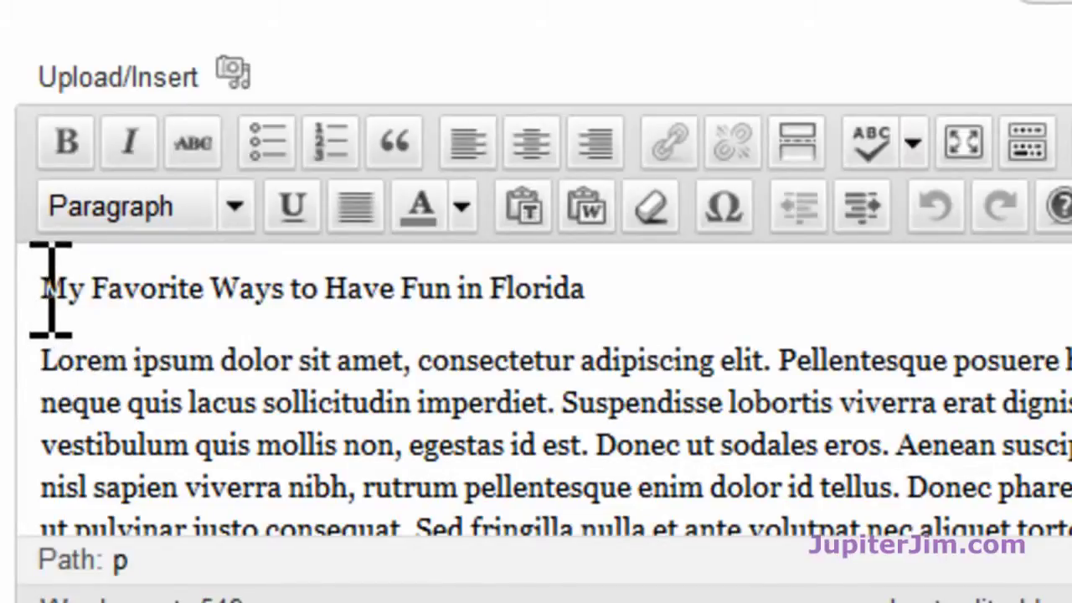
{"action": "left_click_drag", "start_coordinate": [43, 285], "coordinate": [615, 230]}
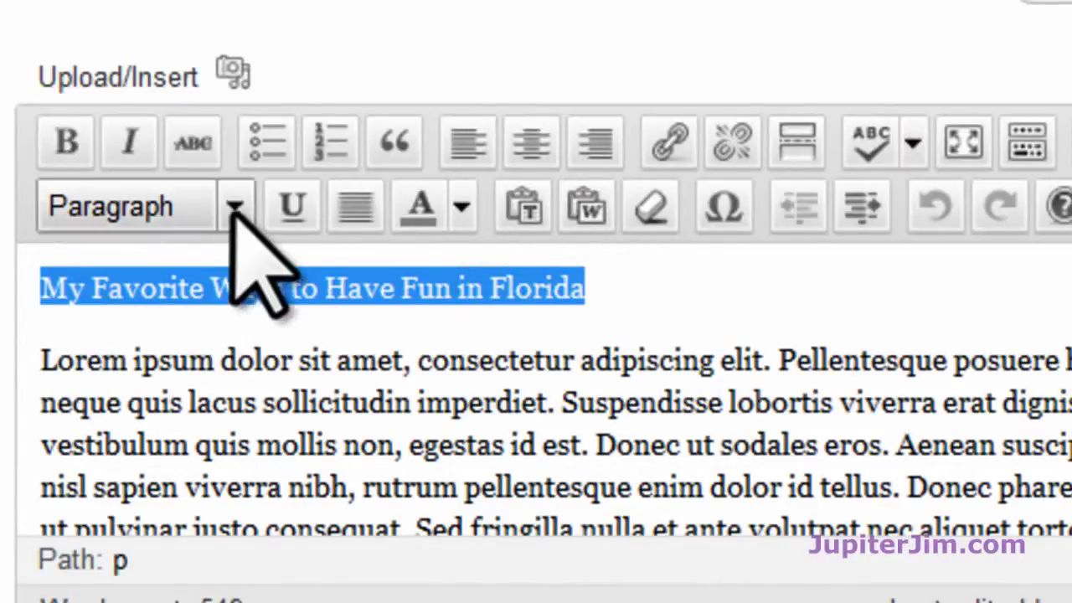
{"action": "left_click", "coordinate": [238, 207]}
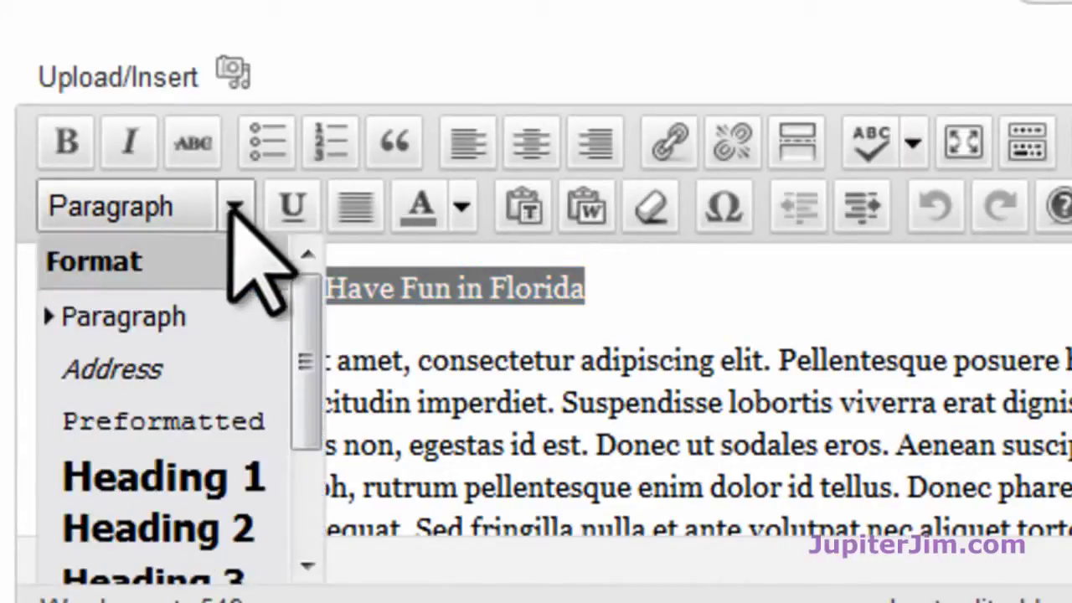
{"action": "left_click", "coordinate": [210, 534]}
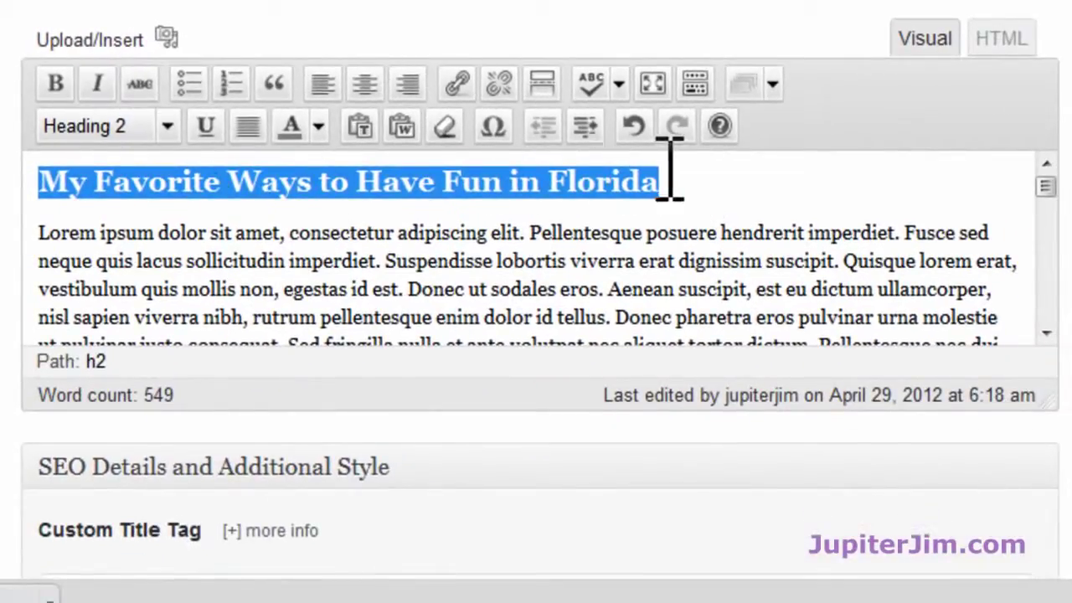
{"action": "left_click", "coordinate": [766, 171]}
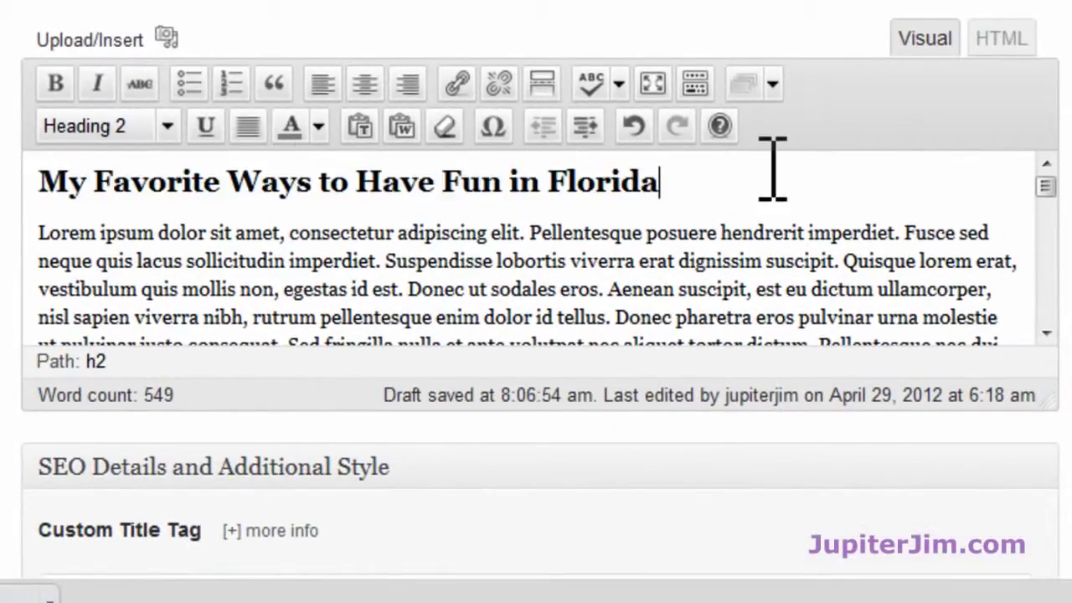
{"action": "left_click", "coordinate": [995, 44]}
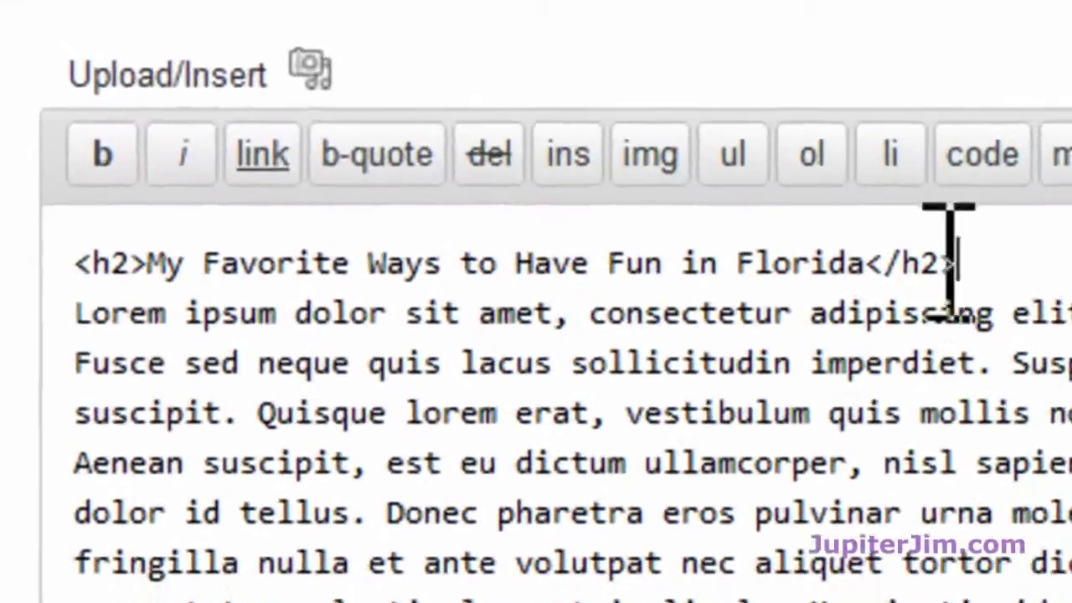
- Inspect the opening and closing <h2> tags in the HTML source, then return to Visual mode
{"action": "left_click_drag", "start_coordinate": [511, 142], "coordinate": [465, 142]}
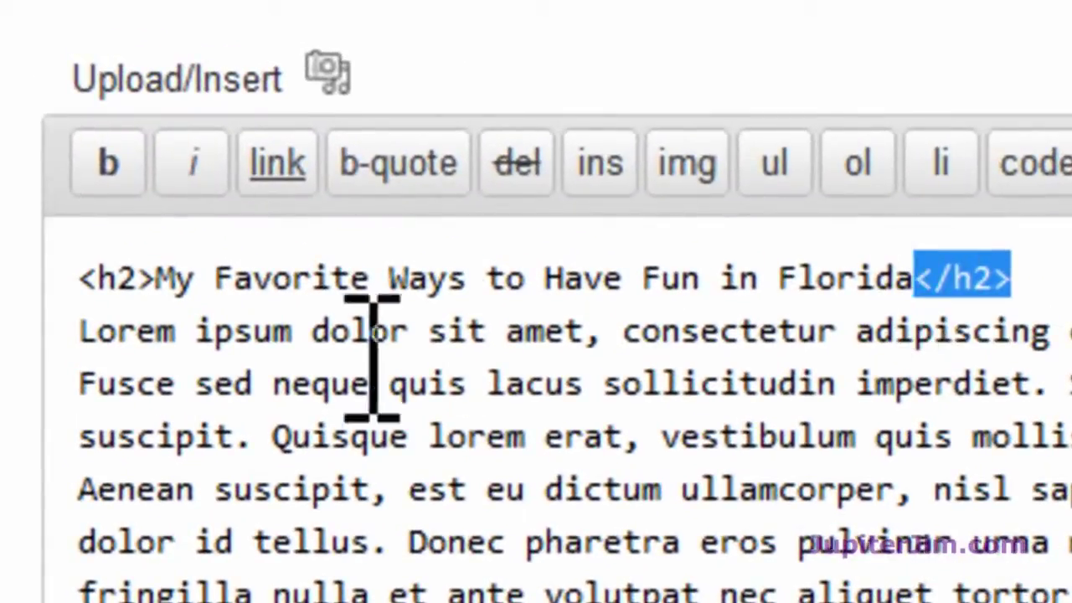
{"action": "left_click_drag", "start_coordinate": [155, 275], "coordinate": [79, 282]}
{"action": "left_click", "coordinate": [1013, 278]}
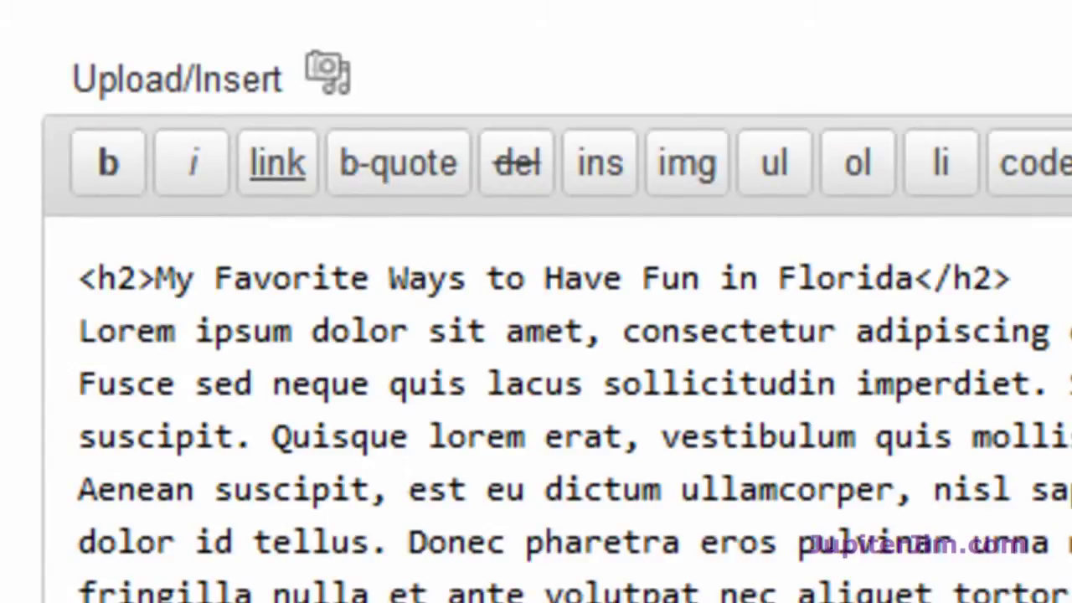
{"action": "left_click", "coordinate": [1065, 101]}
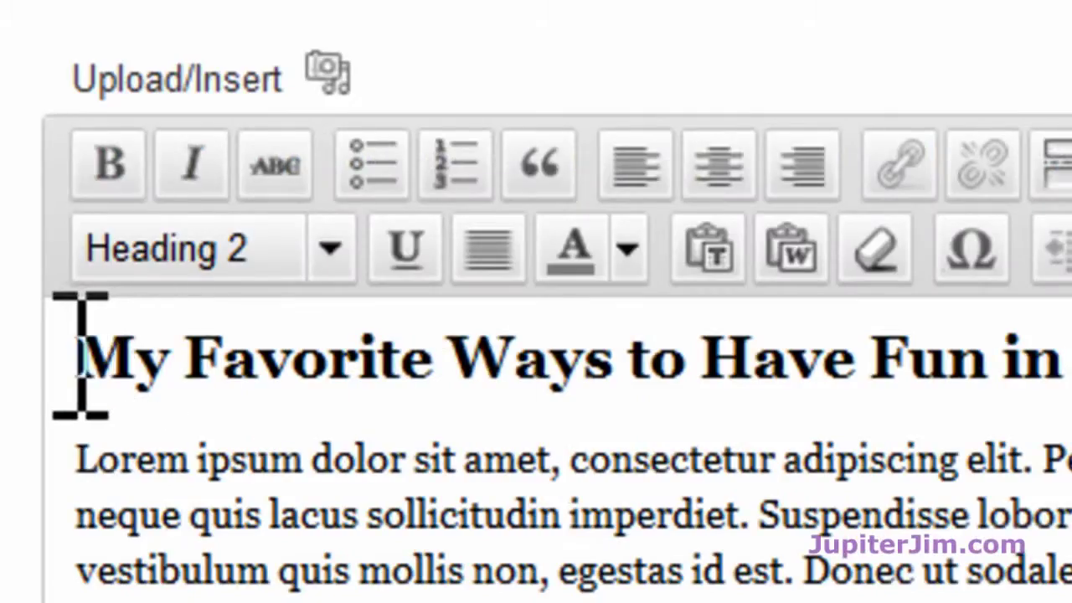
- Center the 'My Favorite Ways to Have Fun in Florida' heading and verify text-align: center in HTML
{"action": "left_click_drag", "start_coordinate": [81, 356], "coordinate": [1070, 352]}
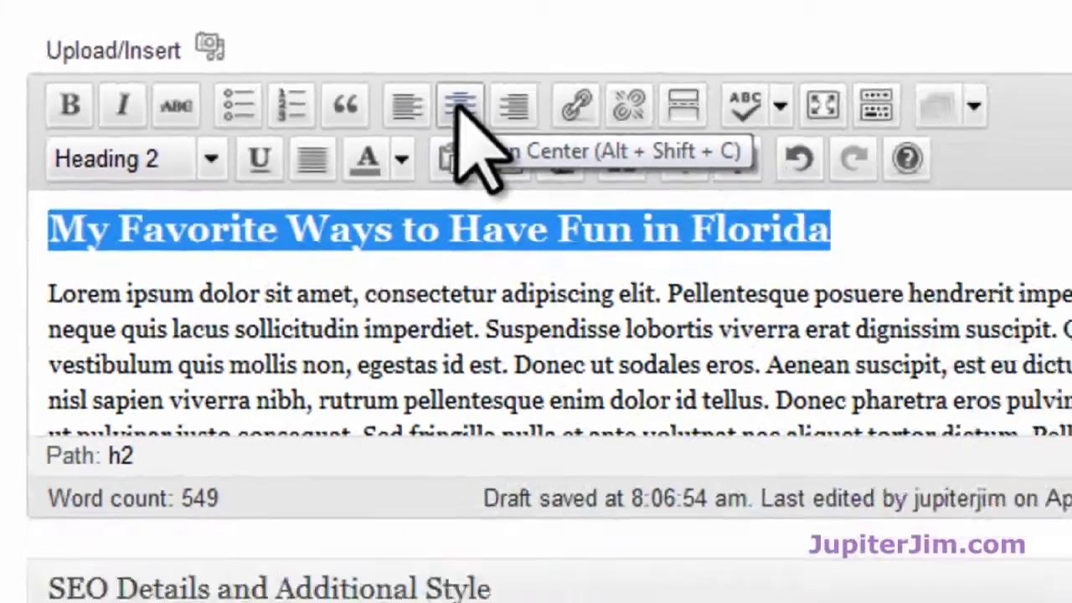
{"action": "left_click", "coordinate": [719, 162]}
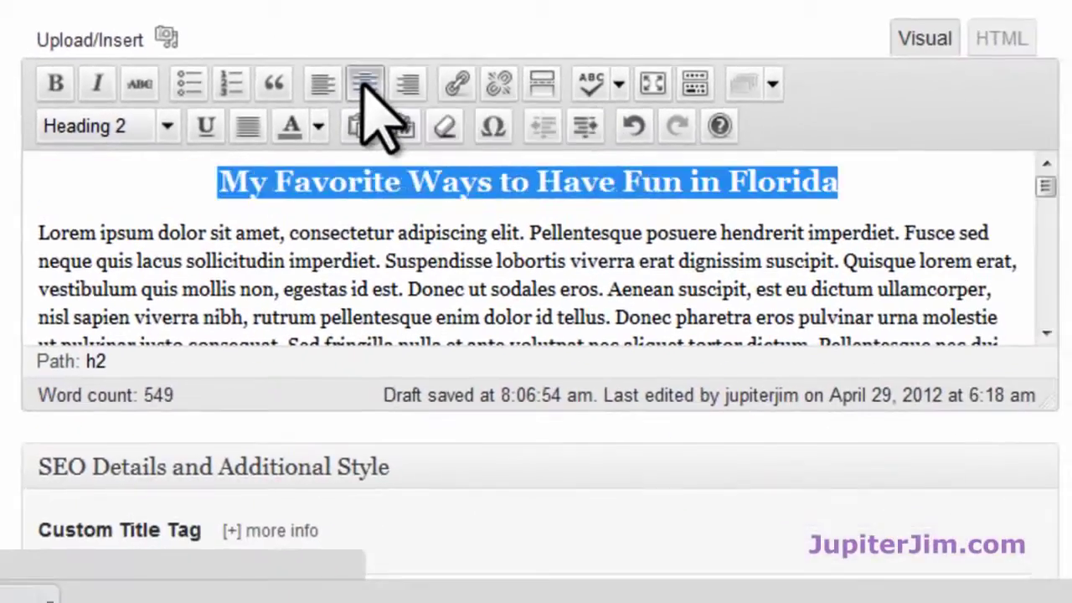
{"action": "left_click", "coordinate": [913, 174]}
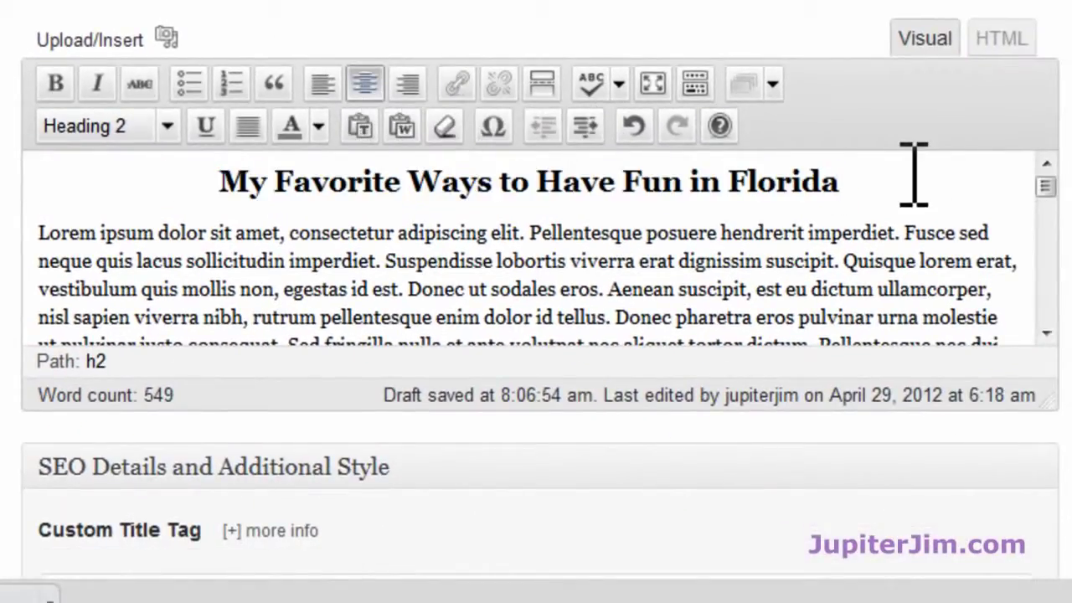
{"action": "left_click", "coordinate": [1005, 41]}
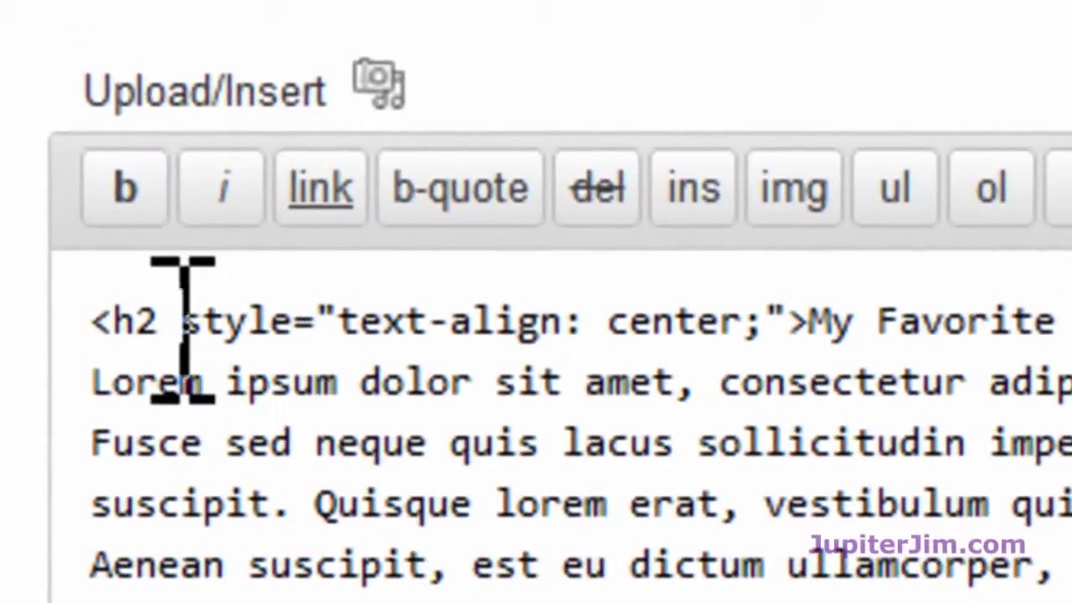
{"action": "left_click_drag", "start_coordinate": [182, 328], "coordinate": [807, 299]}
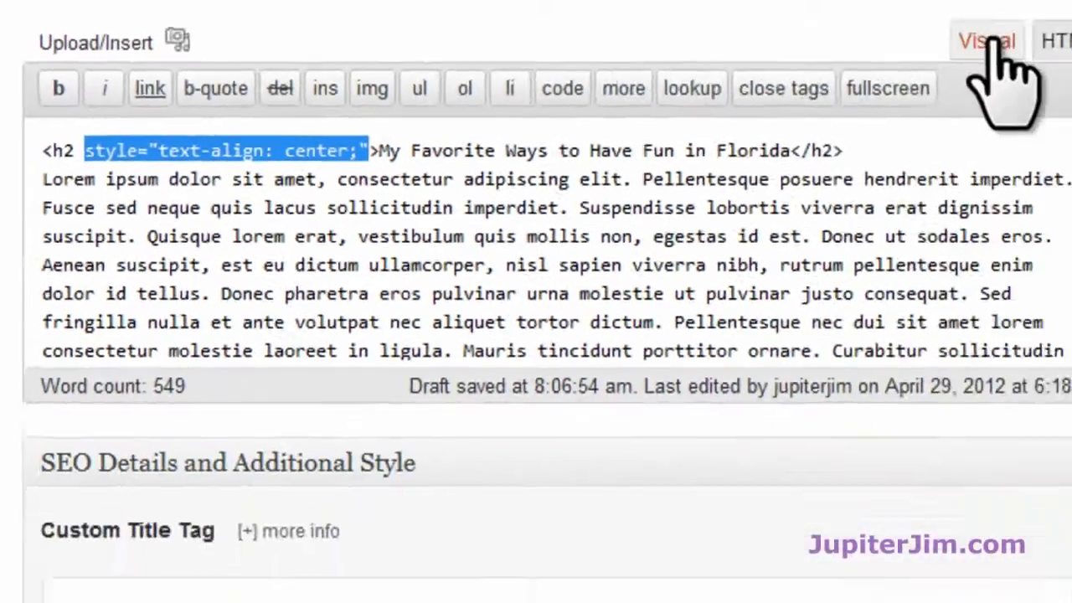
{"action": "left_click", "coordinate": [925, 40]}
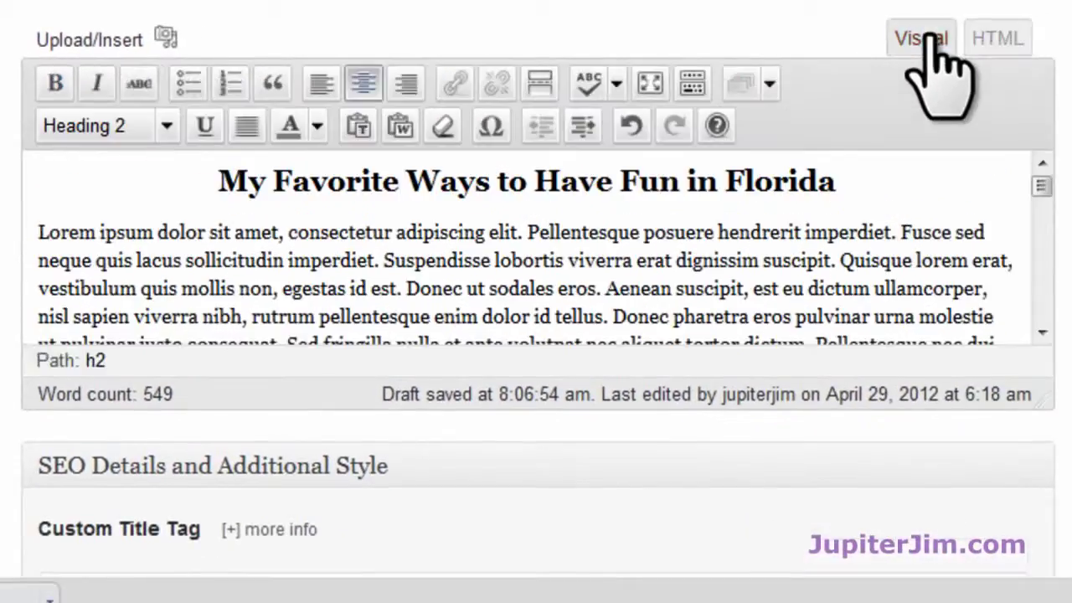
- Make 'Learn About Waterskiing' a centered Heading 2
{"action": "left_click", "coordinate": [1010, 219]}
{"action": "scroll", "coordinate": [1016, 213], "scroll_direction": "down", "scroll_amount": 2}
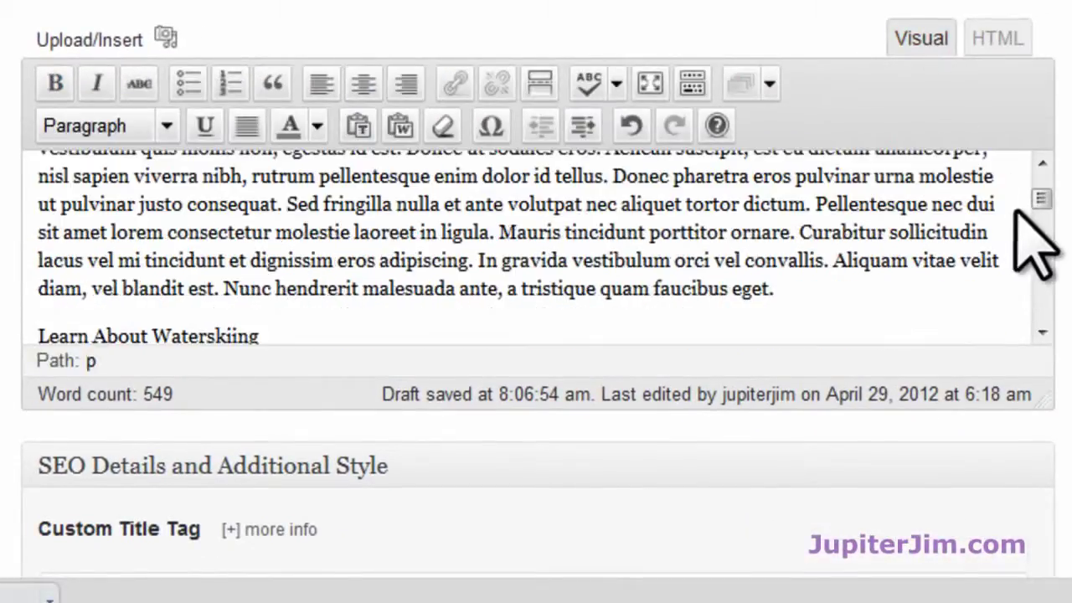
{"action": "scroll", "coordinate": [1019, 216], "scroll_direction": "down", "scroll_amount": 2}
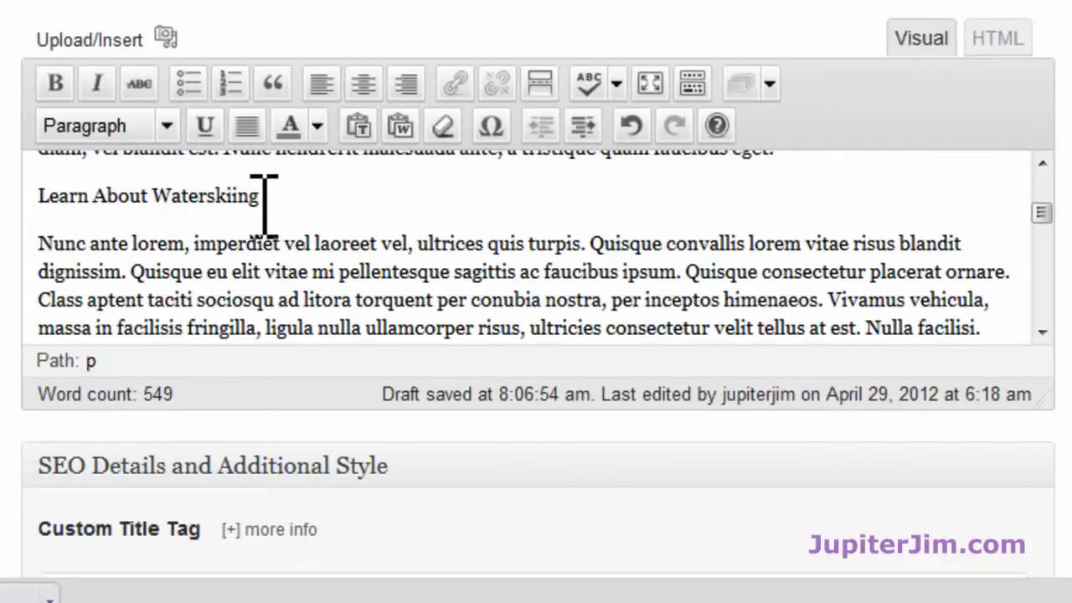
{"action": "left_click_drag", "start_coordinate": [262, 201], "coordinate": [28, 204]}
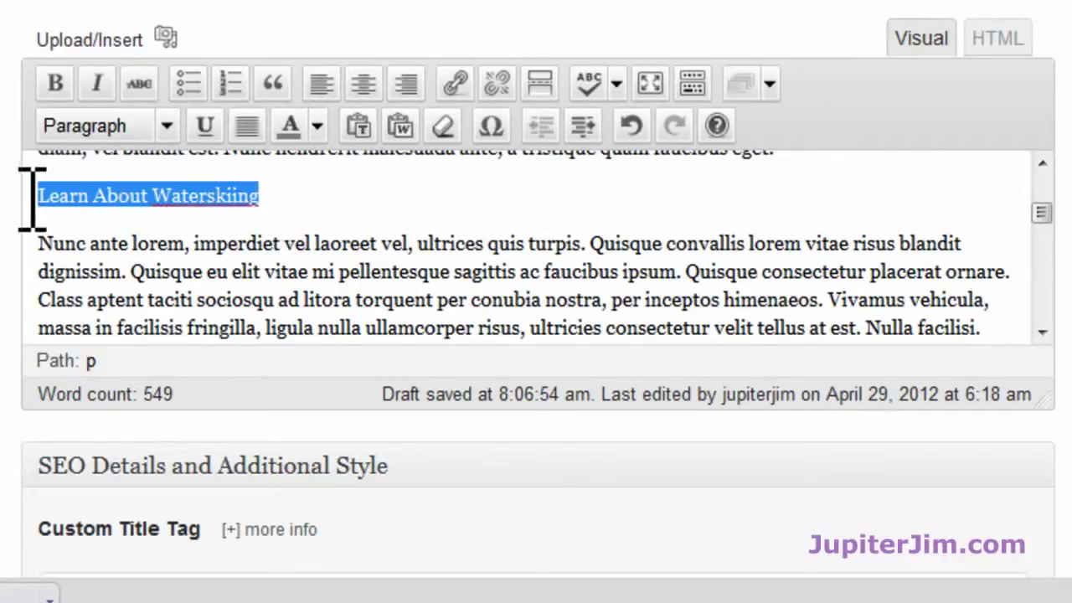
{"action": "left_click", "coordinate": [166, 126]}
{"action": "left_click", "coordinate": [167, 343]}
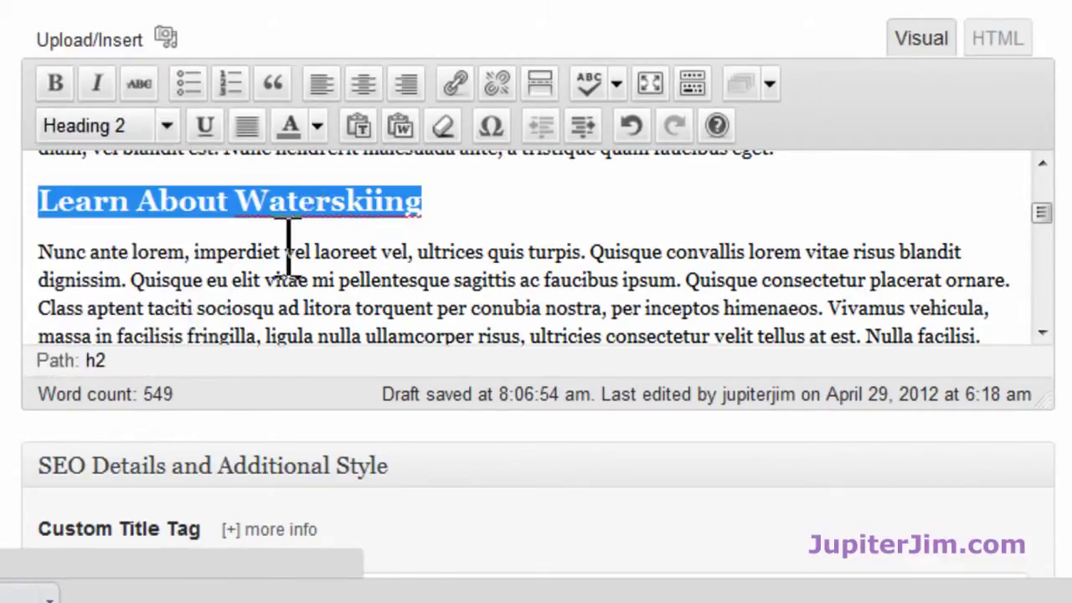
{"action": "left_click", "coordinate": [363, 83]}
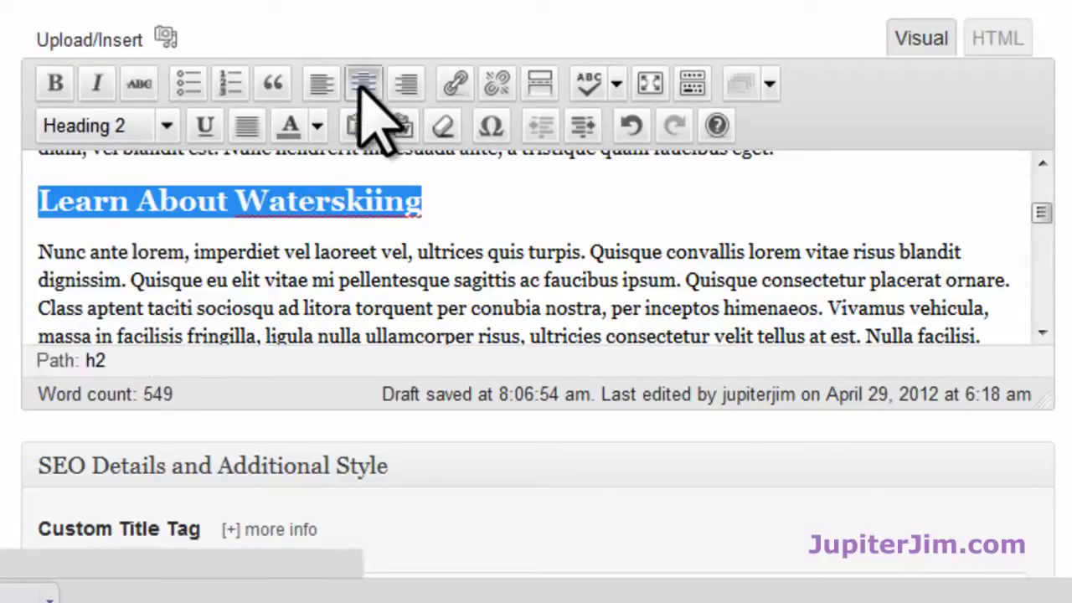
{"action": "left_click", "coordinate": [789, 201]}
- Make 'Going to The Best Beaches in Florida' a centered Heading 2
{"action": "scroll", "coordinate": [786, 248], "scroll_direction": "down", "scroll_amount": 3}
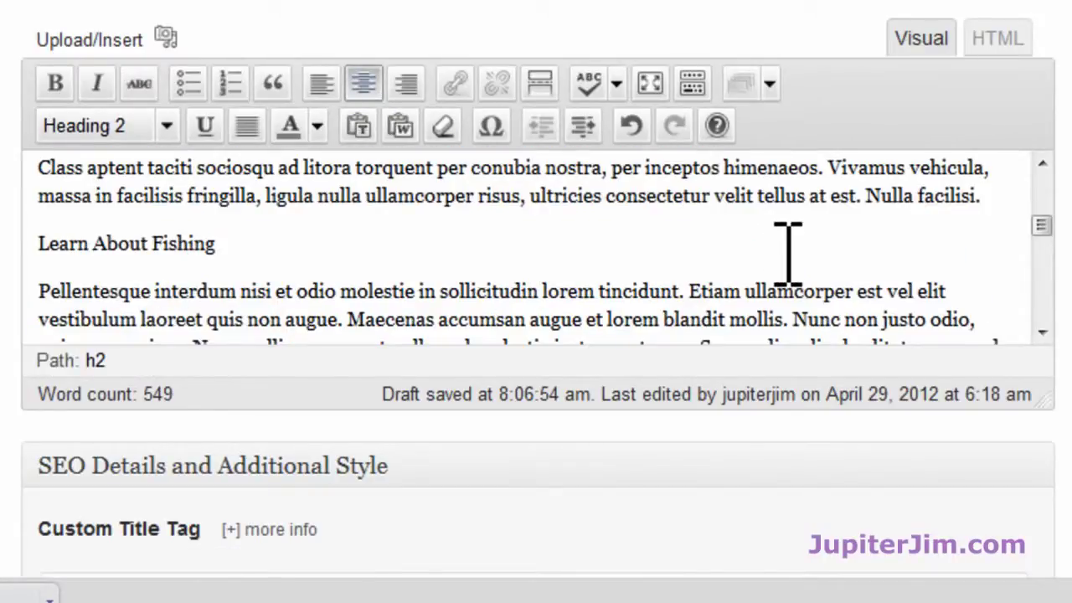
{"action": "scroll", "coordinate": [785, 259], "scroll_direction": "down", "scroll_amount": 6}
{"action": "scroll", "coordinate": [771, 243], "scroll_direction": "down", "scroll_amount": 3}
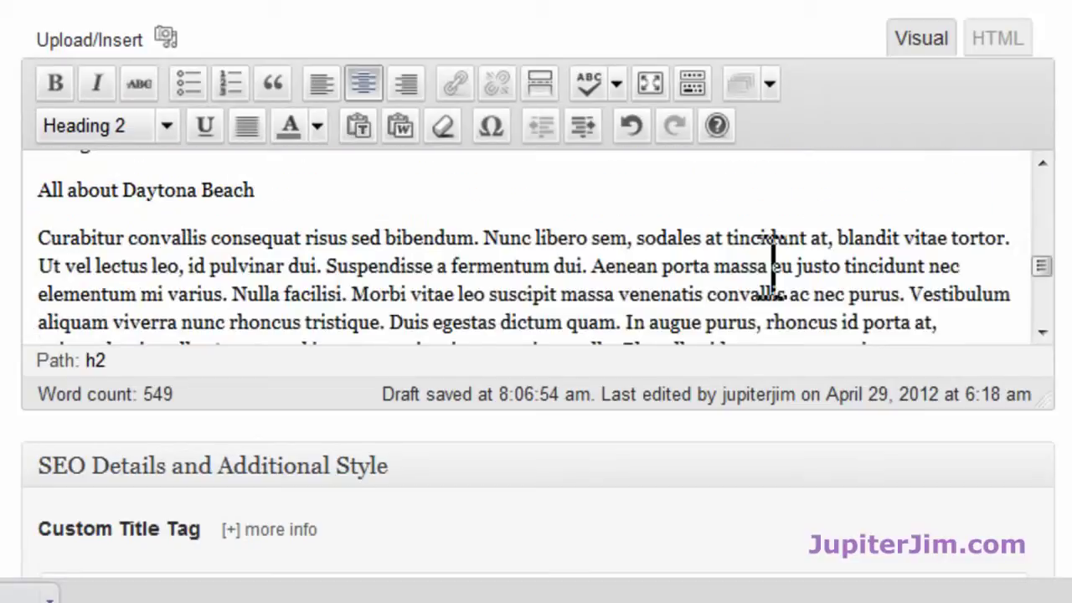
{"action": "scroll", "coordinate": [770, 268], "scroll_direction": "up", "scroll_amount": 3}
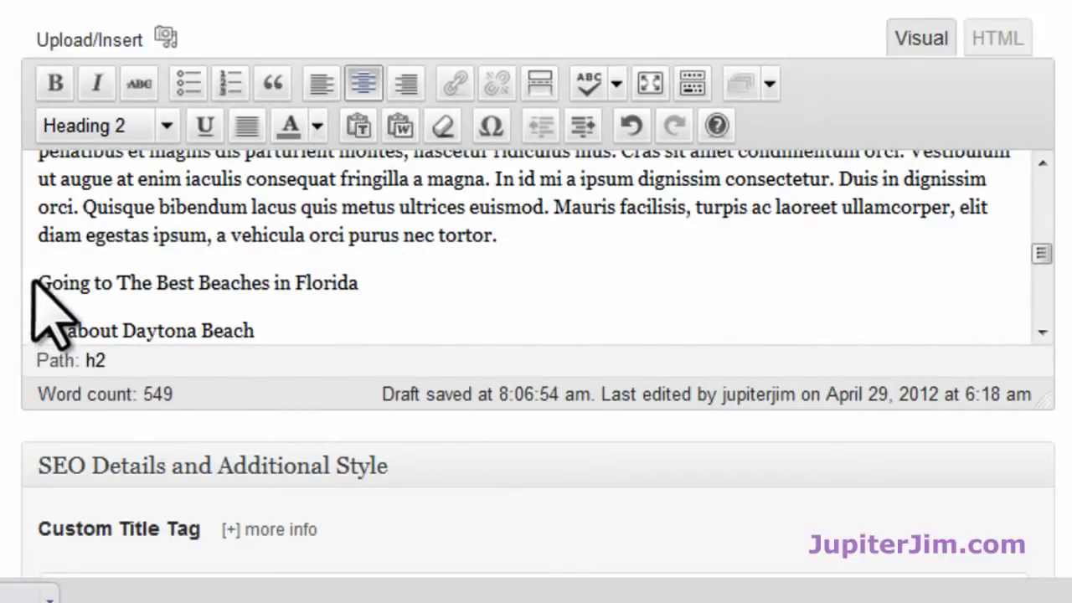
{"action": "left_click_drag", "start_coordinate": [41, 282], "coordinate": [344, 283]}
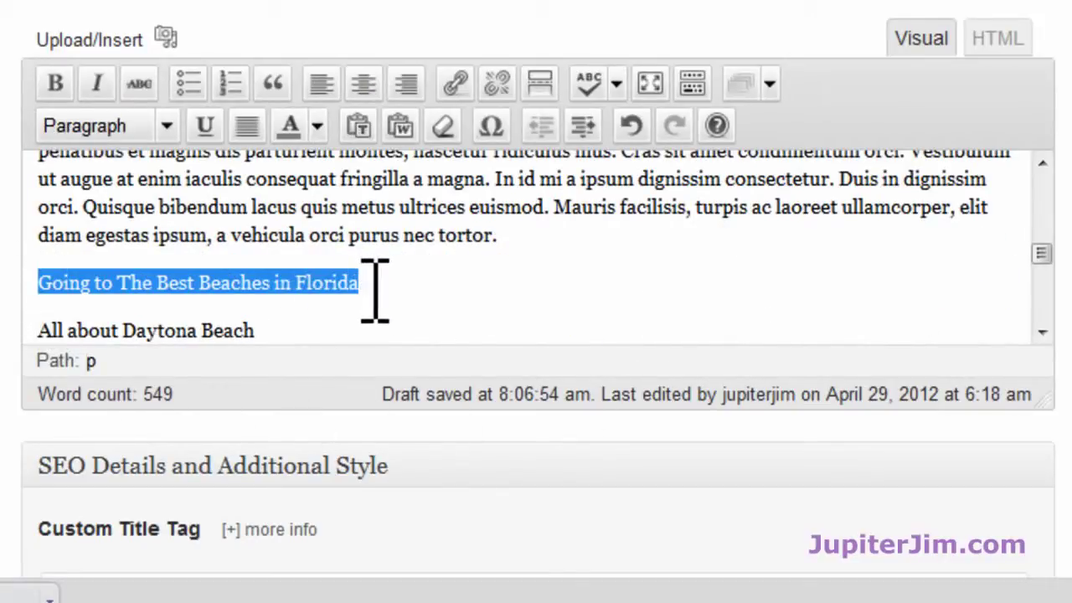
{"action": "left_click", "coordinate": [166, 127]}
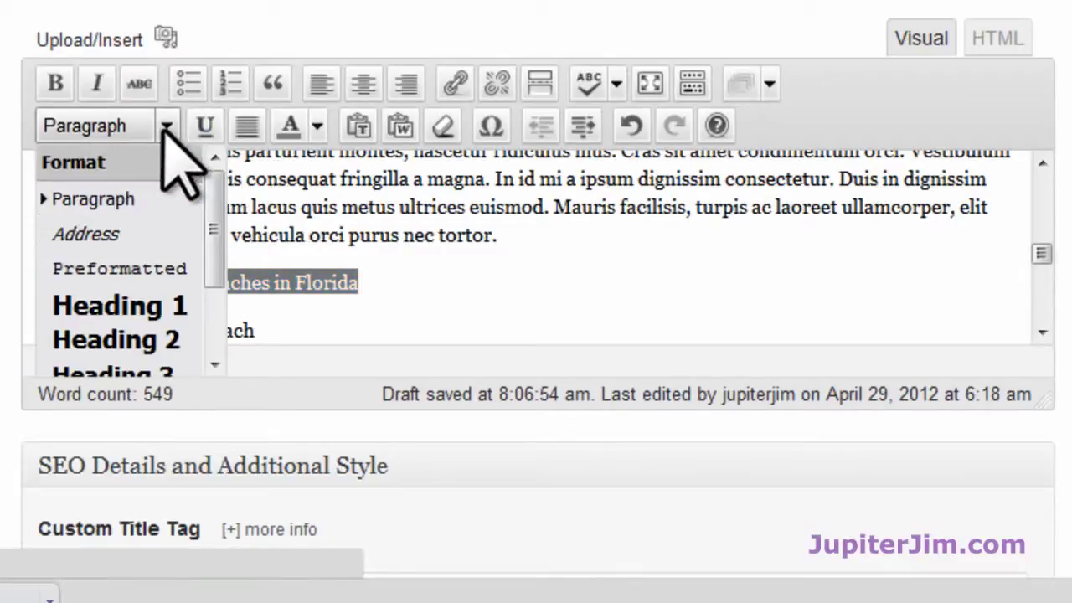
{"action": "left_click", "coordinate": [172, 346]}
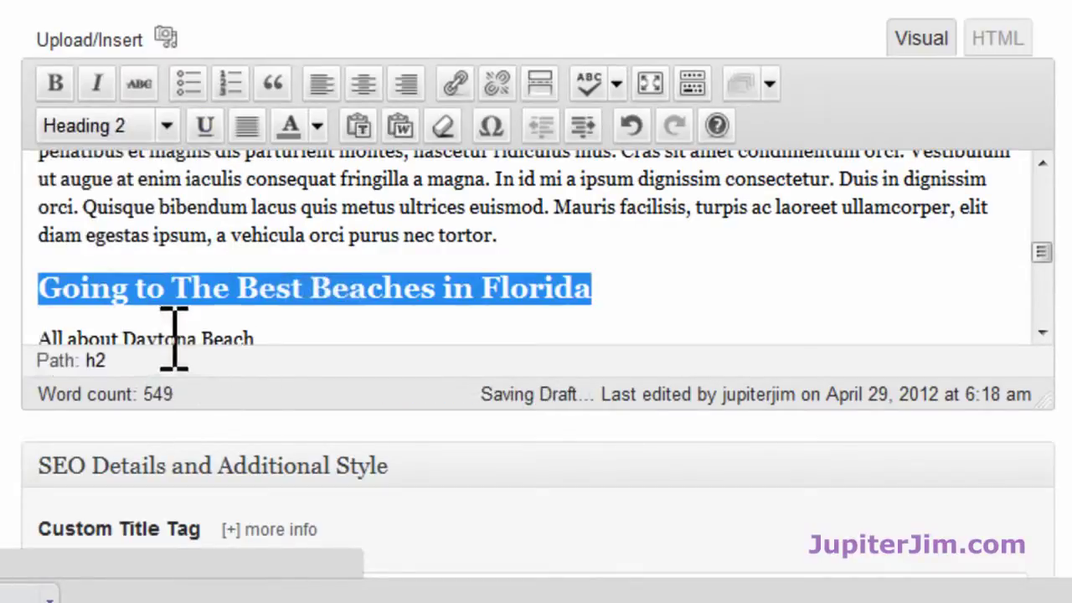
{"action": "left_click", "coordinate": [362, 84]}
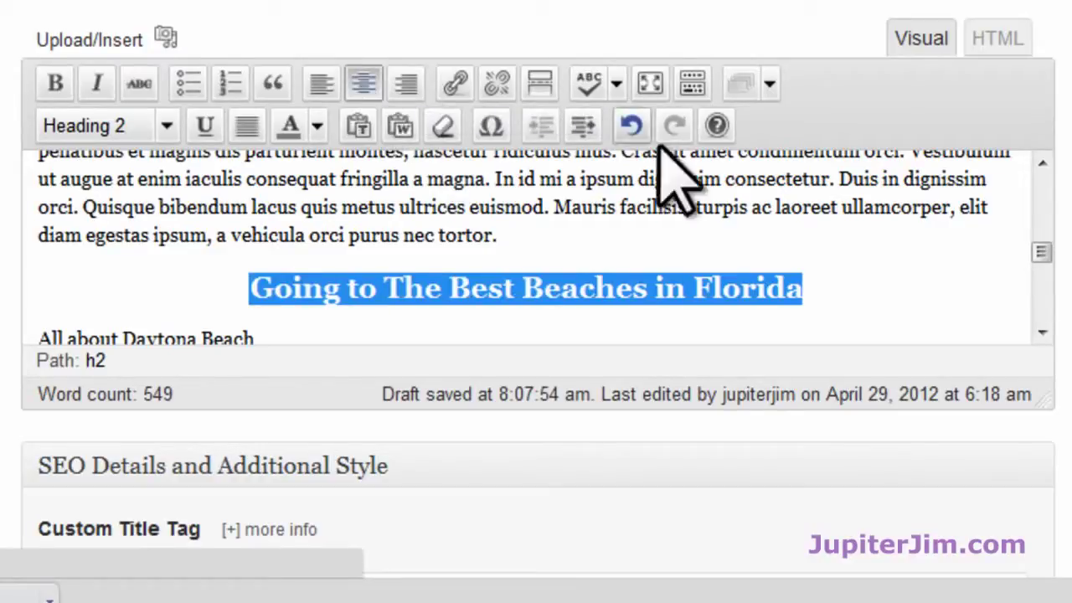
{"action": "left_click", "coordinate": [909, 249]}
- Make 'All about Daytona Beach' a left-aligned Heading 3
{"action": "scroll", "coordinate": [909, 249], "scroll_direction": "down", "scroll_amount": 2}
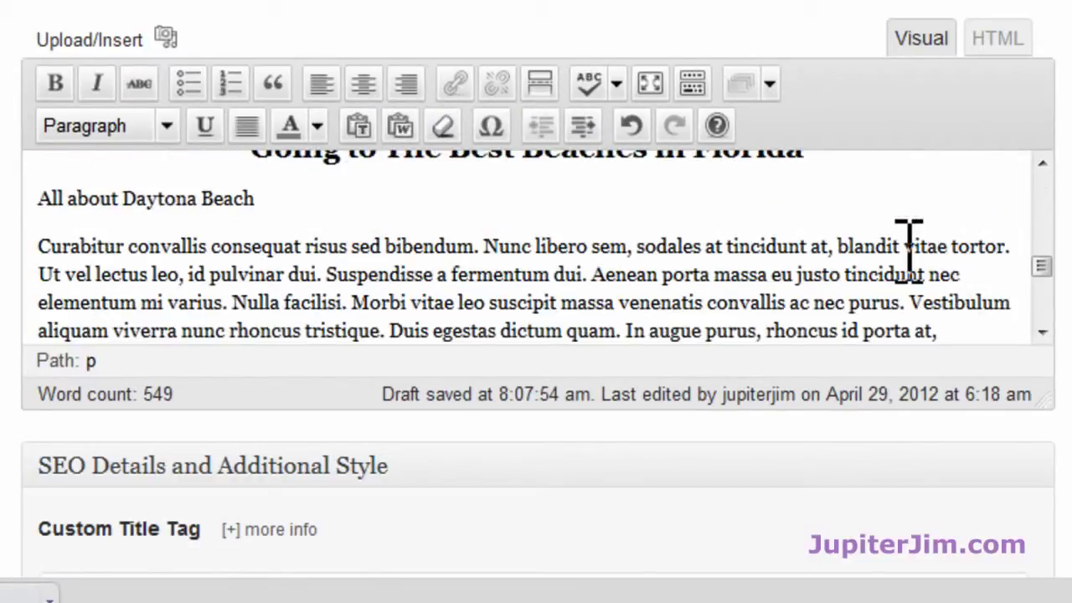
{"action": "left_click_drag", "start_coordinate": [270, 198], "coordinate": [35, 198]}
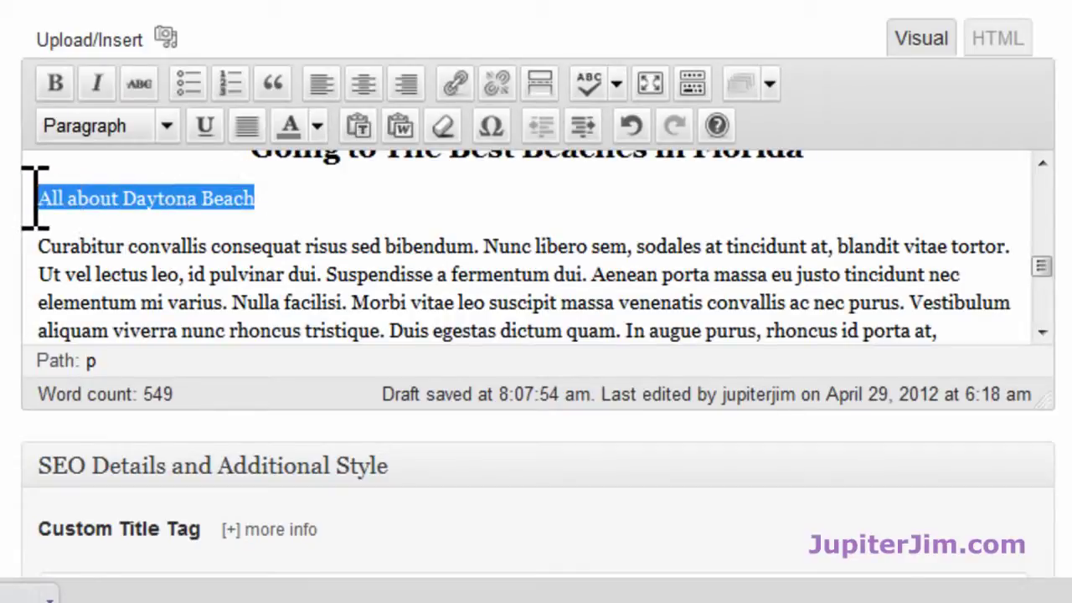
{"action": "left_click", "coordinate": [161, 123]}
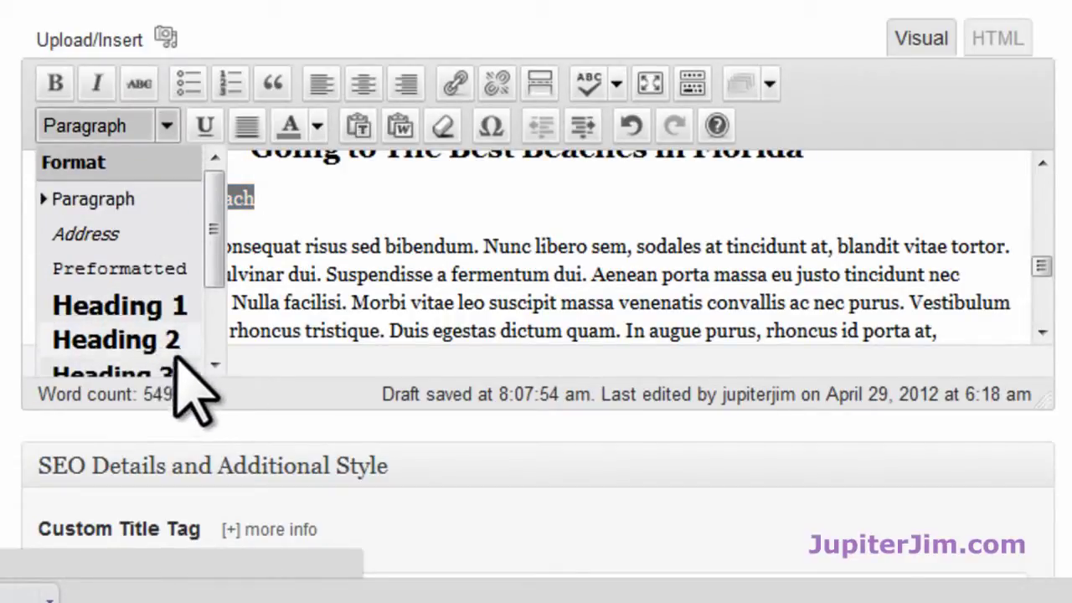
{"action": "left_click", "coordinate": [215, 366]}
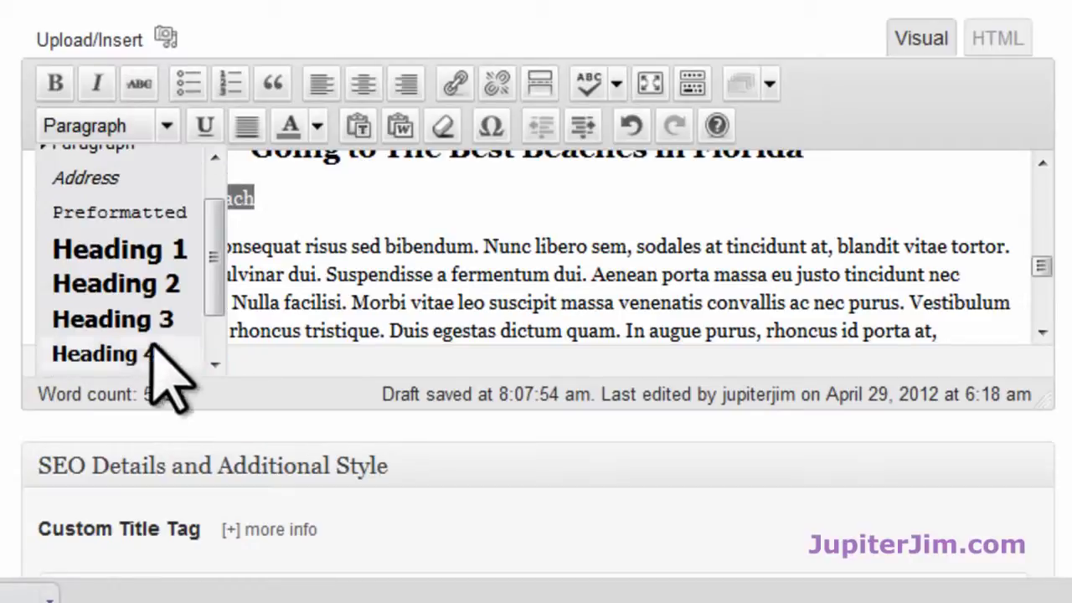
{"action": "left_click", "coordinate": [113, 318]}
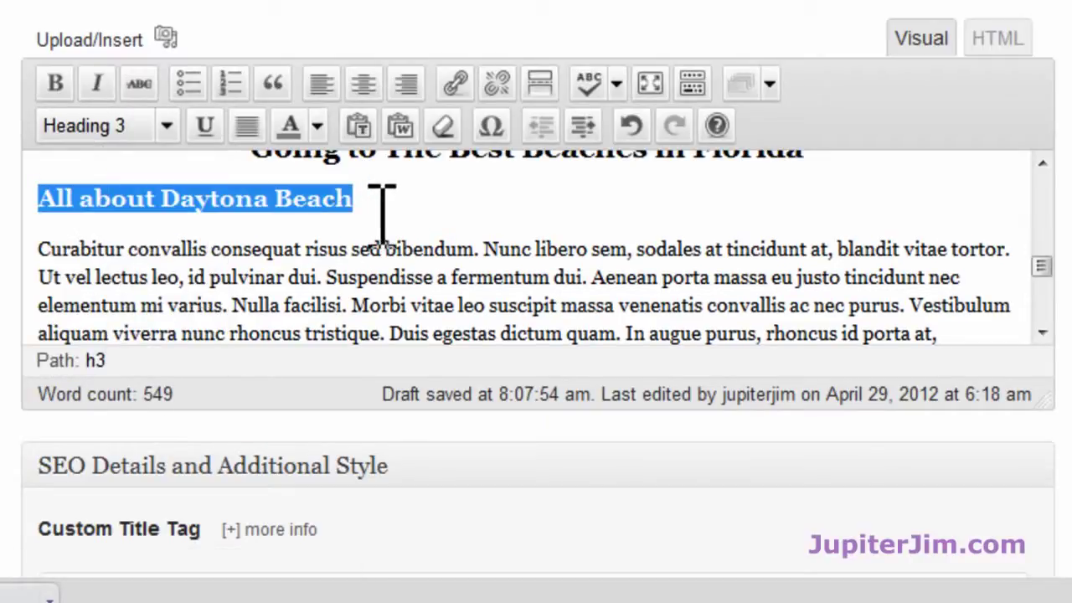
{"action": "left_click", "coordinate": [364, 83]}
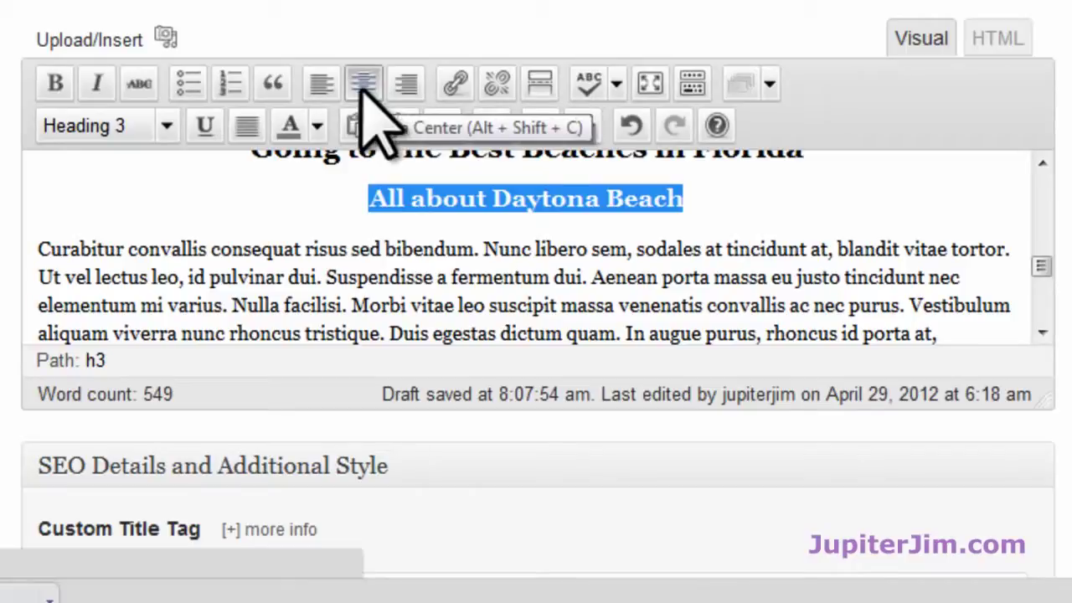
{"action": "left_click", "coordinate": [322, 84]}
{"action": "left_click", "coordinate": [518, 182]}
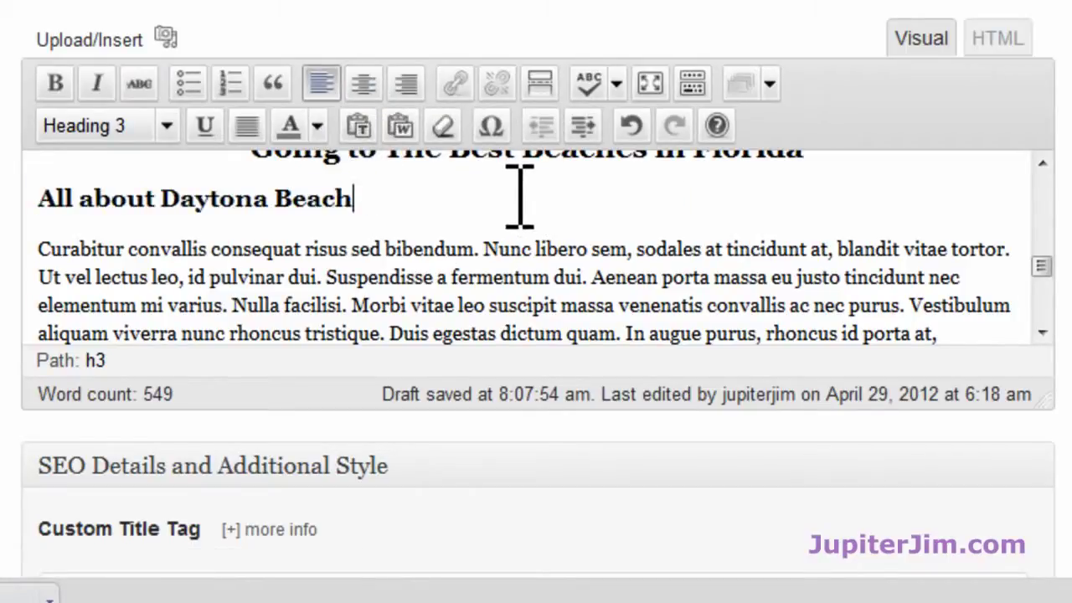
- Make 'All About Miami Beach' a Heading 3
{"action": "scroll", "coordinate": [520, 210], "scroll_direction": "down", "scroll_amount": 3}
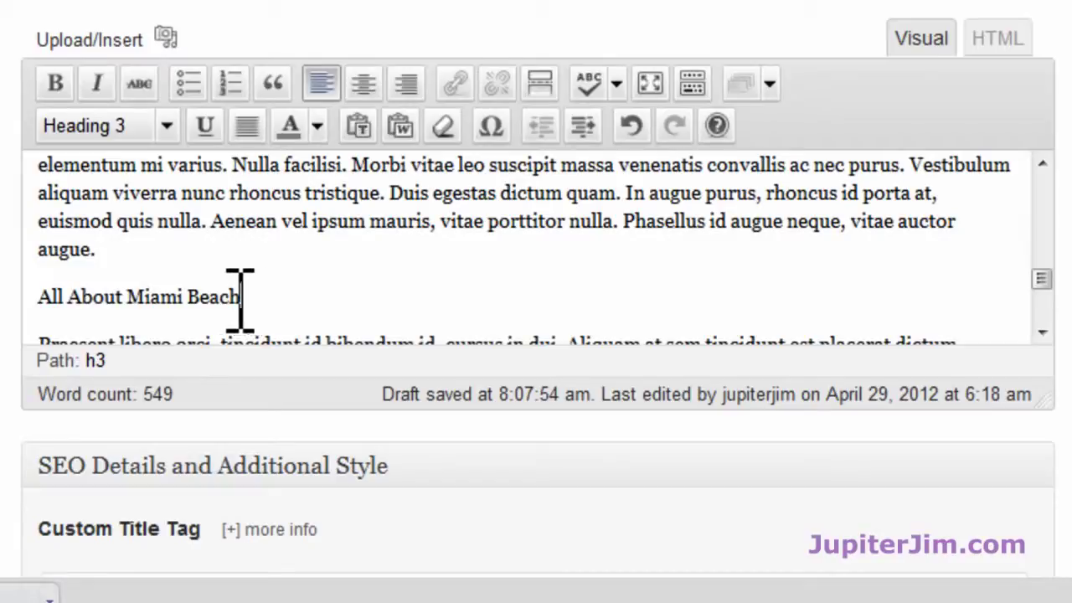
{"action": "left_click_drag", "start_coordinate": [239, 297], "coordinate": [65, 297]}
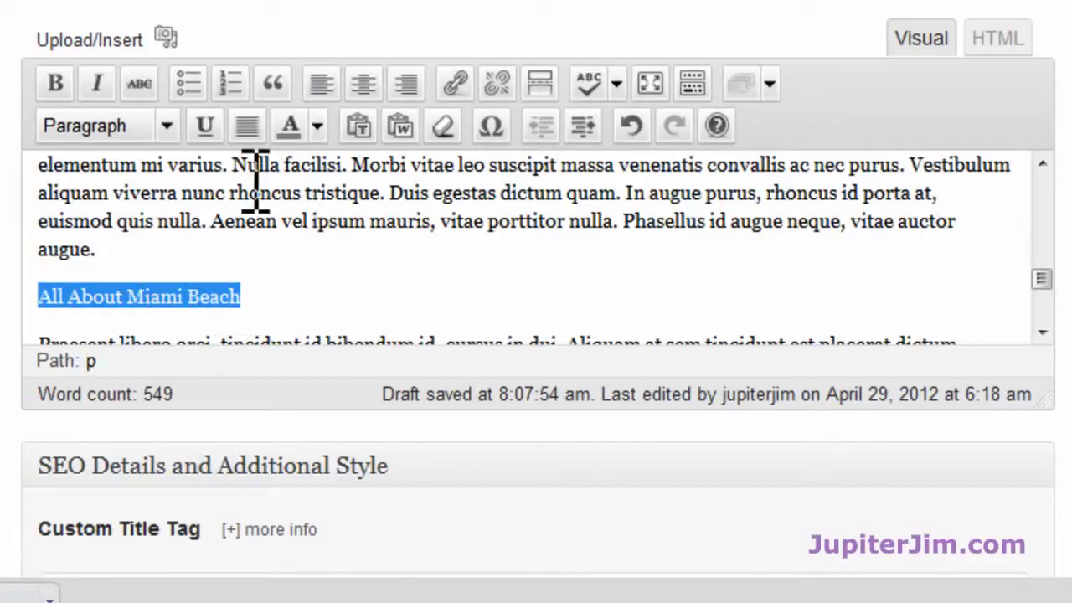
{"action": "left_click", "coordinate": [165, 128]}
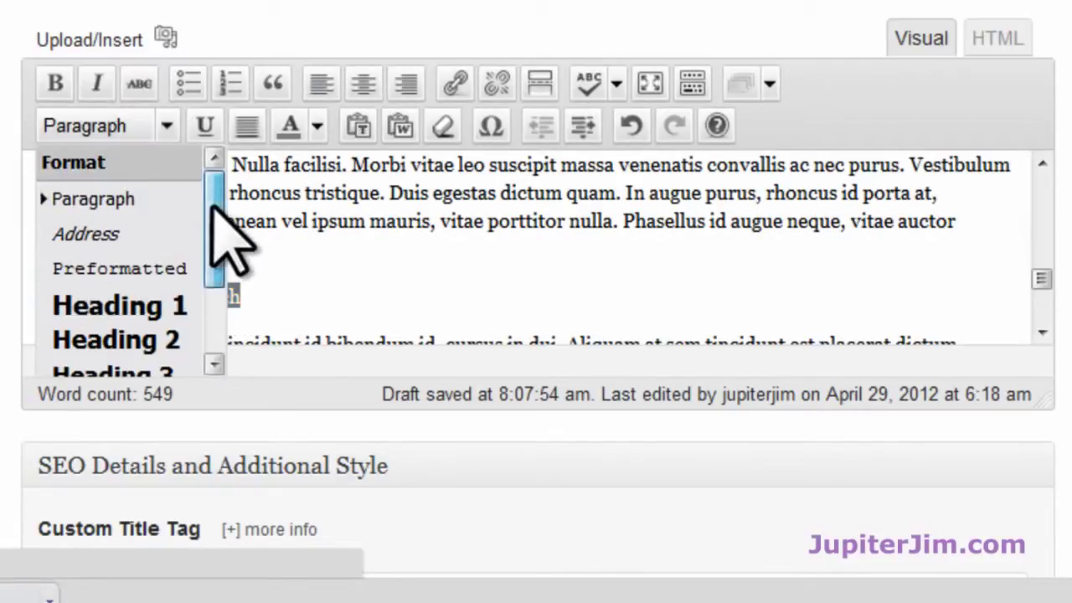
{"action": "left_click_drag", "start_coordinate": [214, 209], "coordinate": [223, 235]}
{"action": "left_click", "coordinate": [225, 301]}
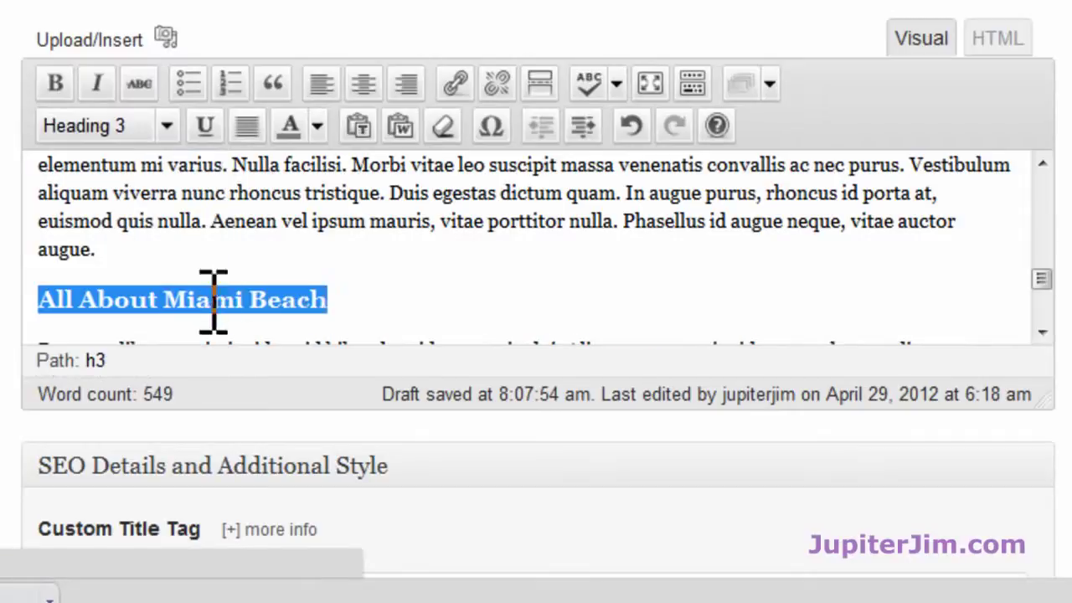
{"action": "left_click", "coordinate": [389, 287]}
- Make 'All About Juno Beach' a Heading 3
{"action": "scroll", "coordinate": [393, 288], "scroll_direction": "down", "scroll_amount": 3}
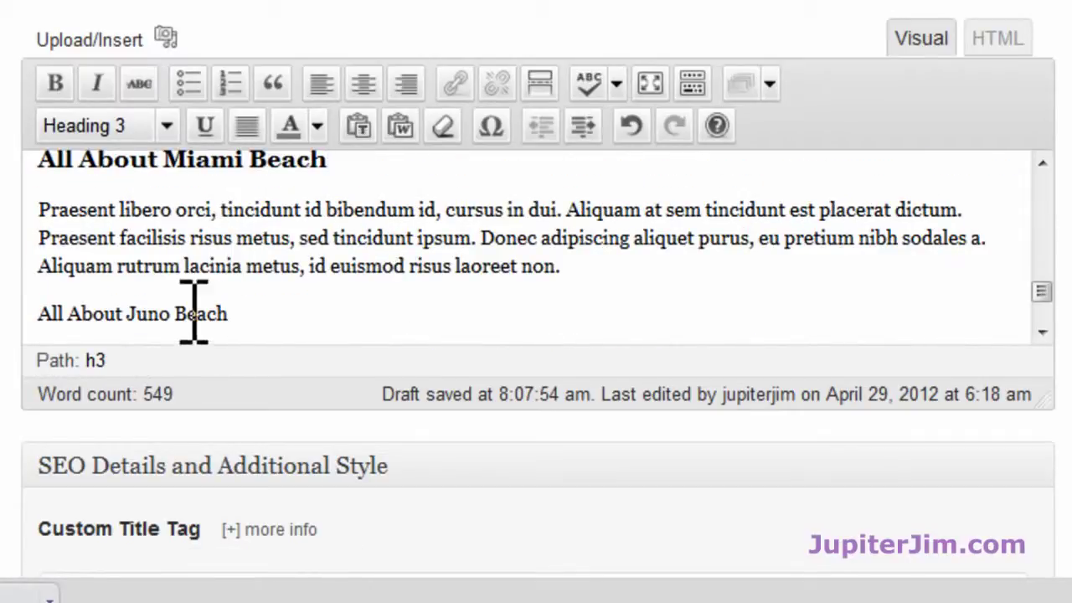
{"action": "key", "text": "ctrl+z"}
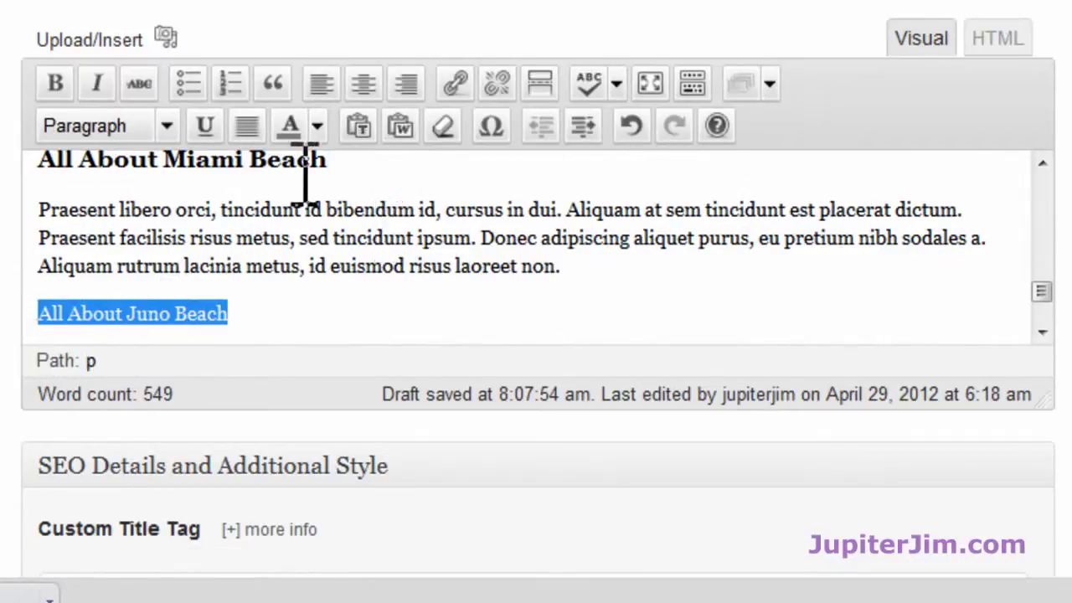
{"action": "left_click", "coordinate": [163, 134]}
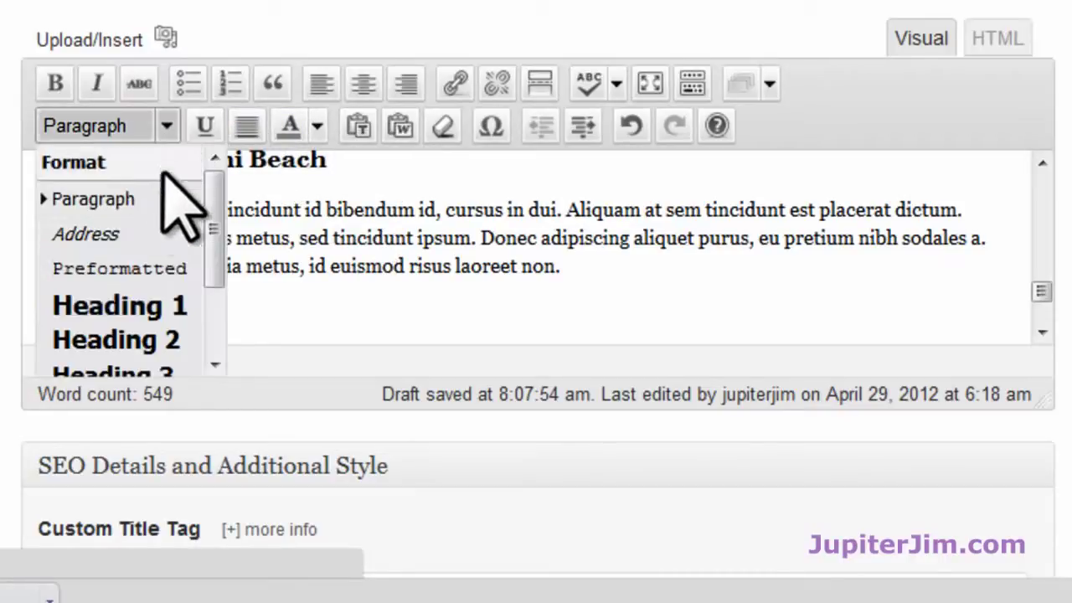
{"action": "scroll", "coordinate": [193, 352], "scroll_direction": "down", "scroll_amount": 3}
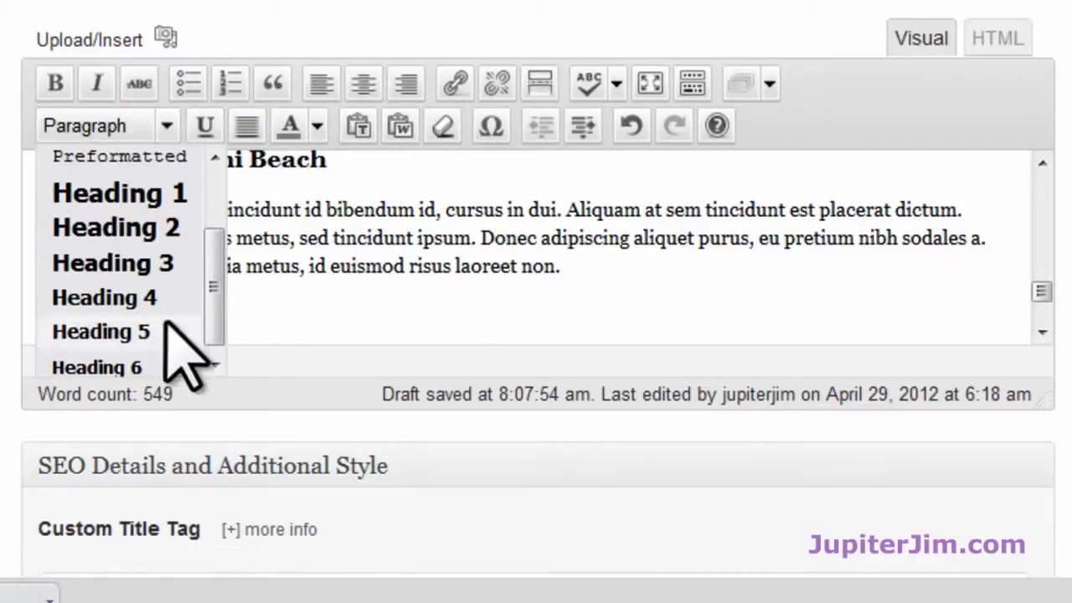
{"action": "left_click", "coordinate": [139, 270]}
{"action": "left_click", "coordinate": [361, 314]}
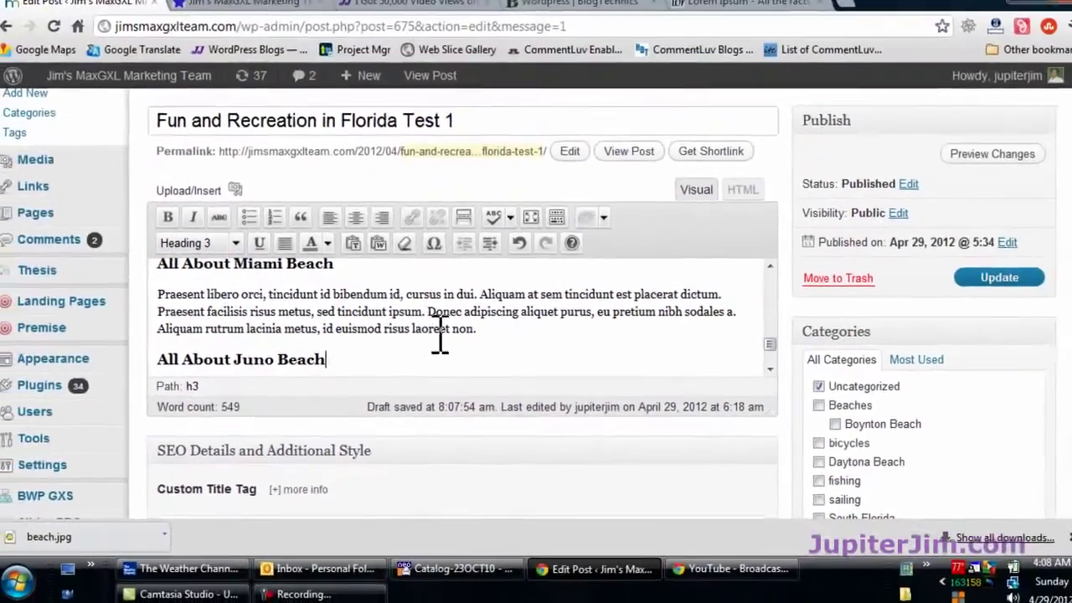
{"action": "scroll", "coordinate": [500, 273], "scroll_direction": "down", "scroll_amount": 3}
{"action": "scroll", "coordinate": [439, 335], "scroll_direction": "down", "scroll_amount": 2}
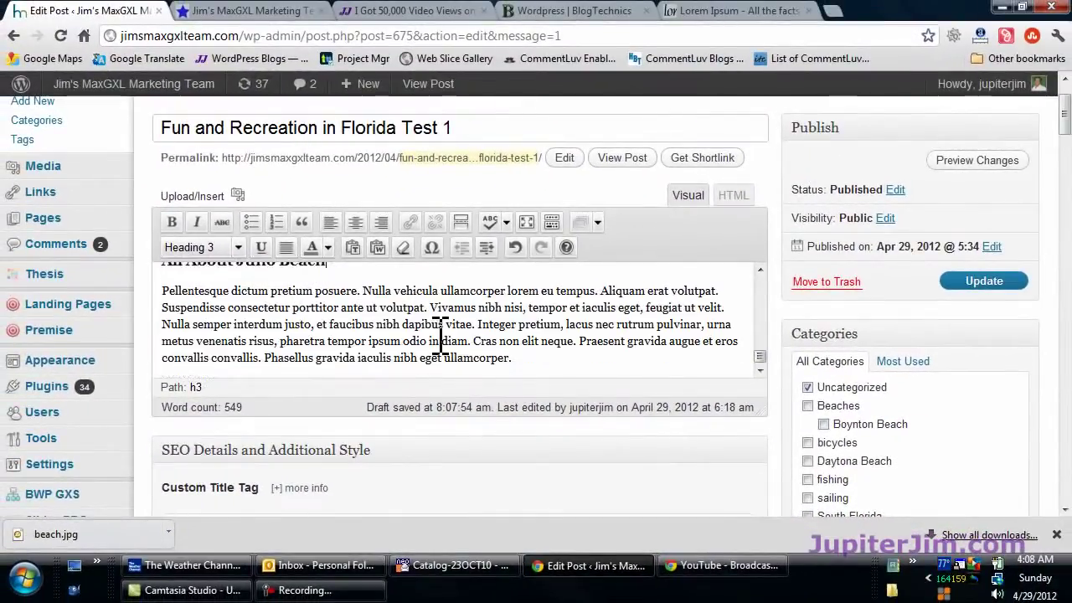